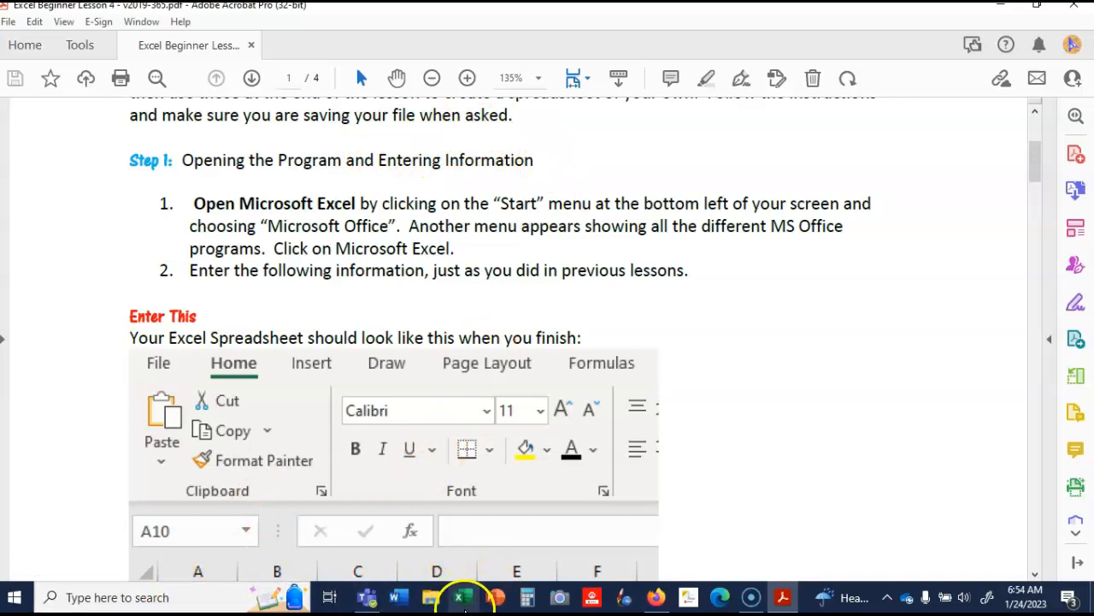
- Open Excel in a maximized window and create a blank workbook
left_click(163, 598)
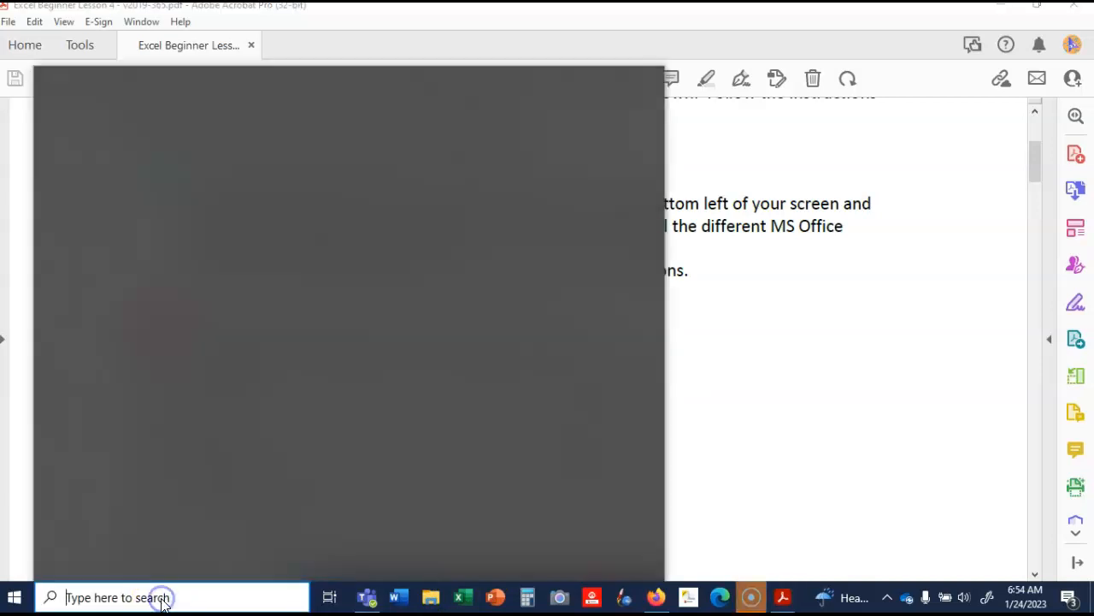
type("excel")
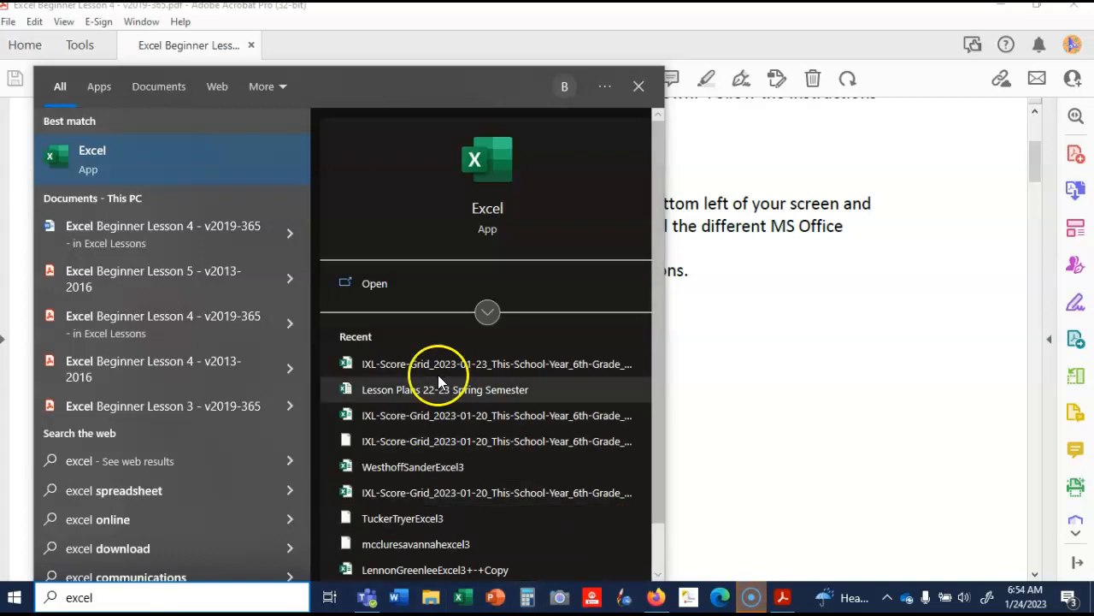
left_click(384, 285)
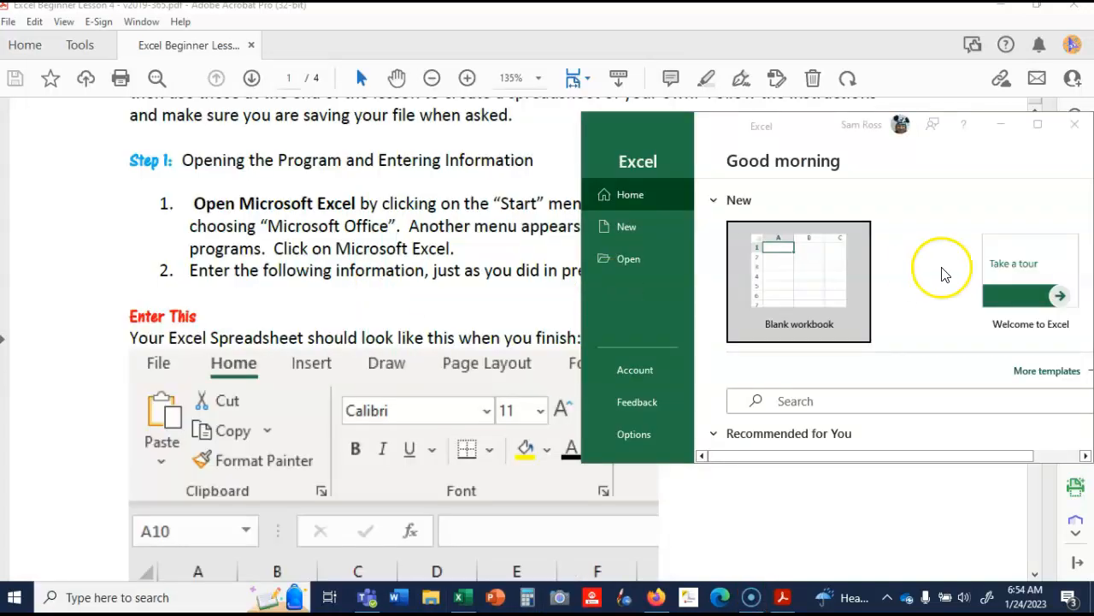
left_click(1038, 119)
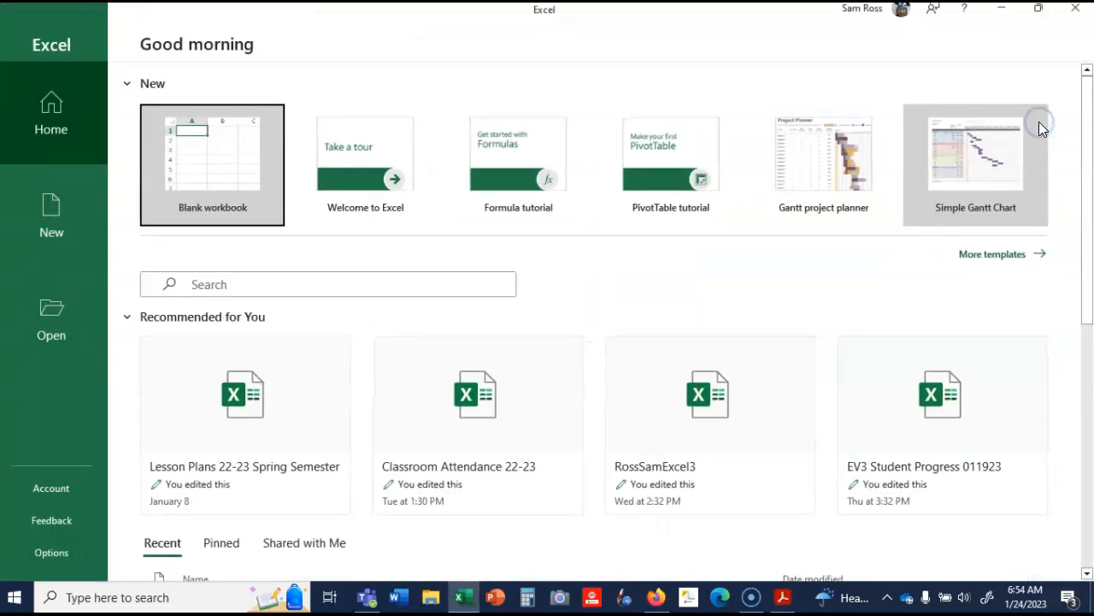
left_click(52, 202)
left_click(224, 166)
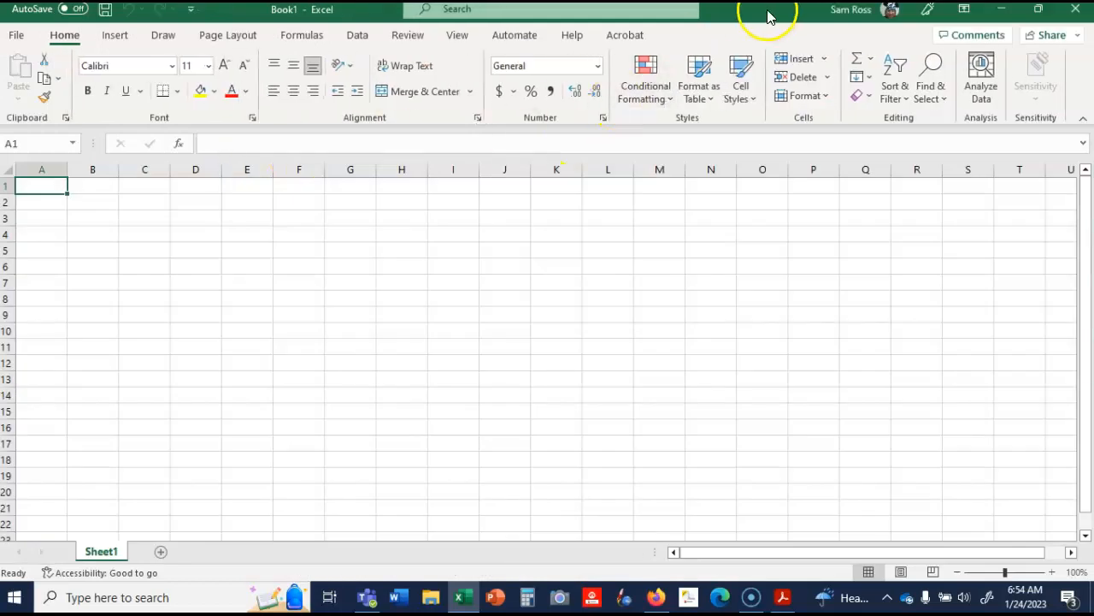
- Place the workbook beside the PDF lesson and display the PDF's sample table at 75% zoom
left_click_drag(769, 11, 1089, 139)
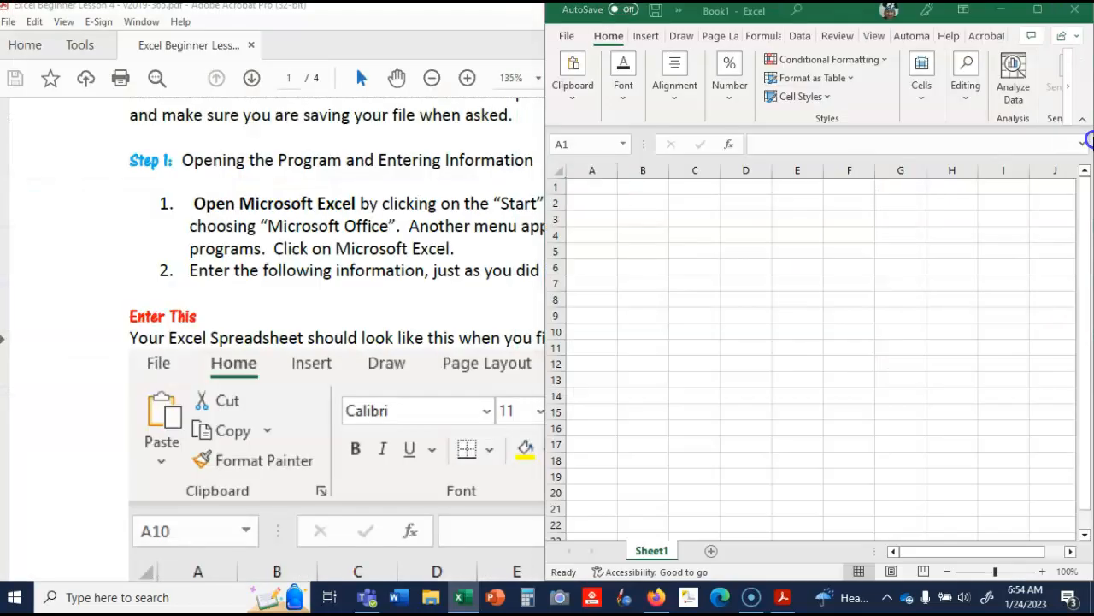
left_click(382, 212)
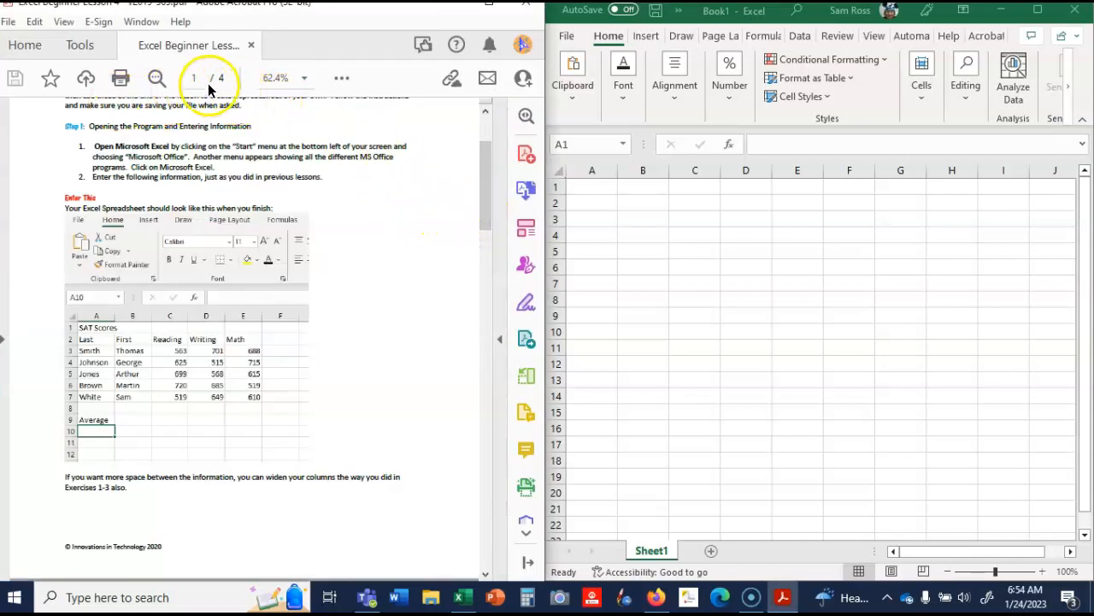
left_click(302, 81)
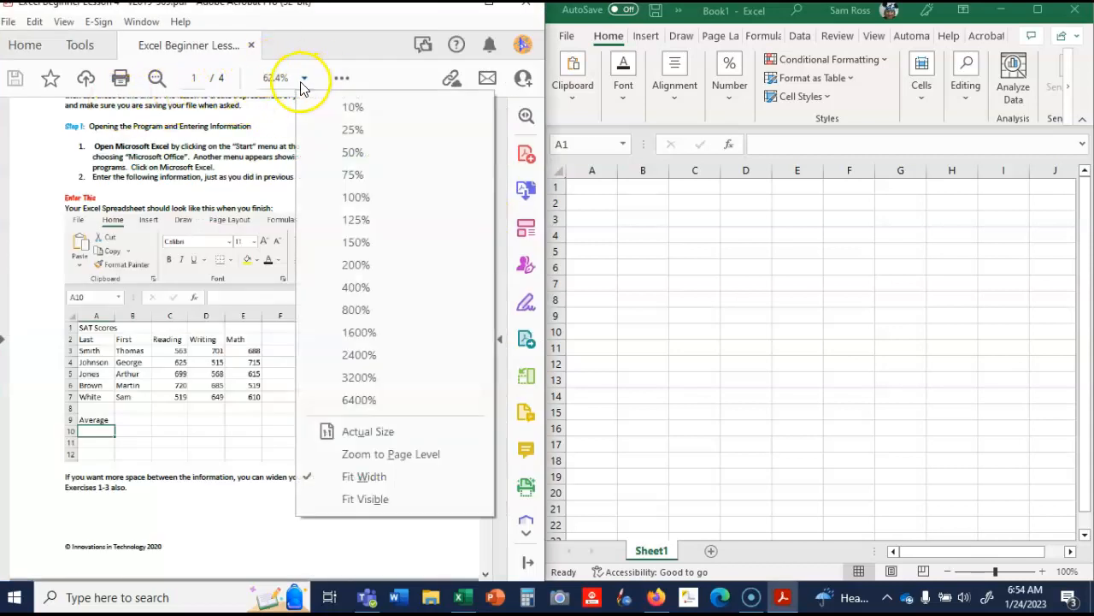
left_click(334, 176)
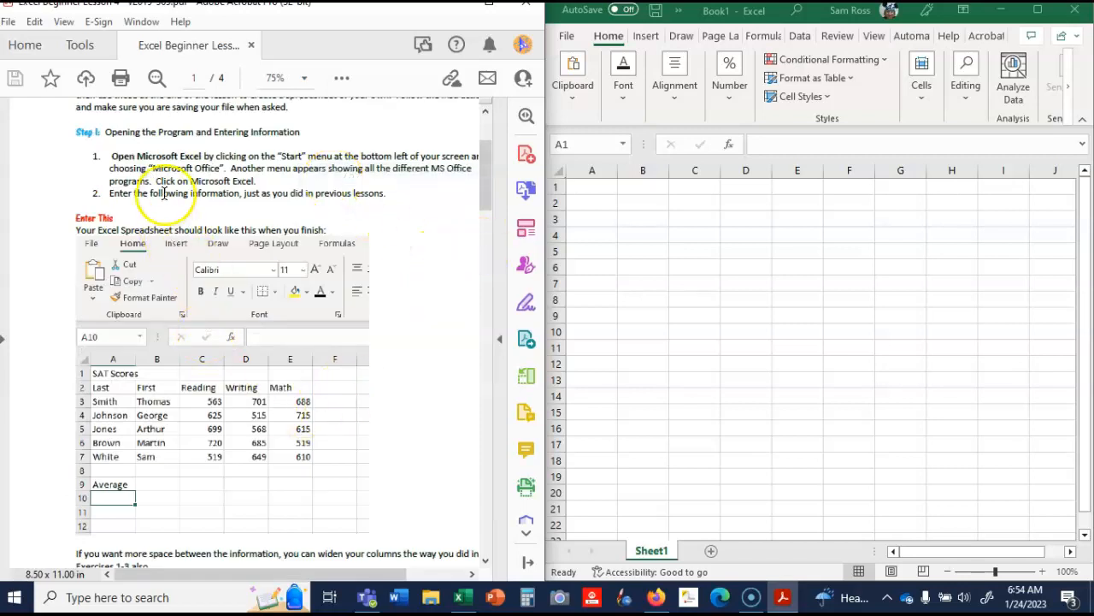
mouse_move(289, 575)
left_mouse_down()
mouse_move(323, 588)
mouse_move(291, 588)
left_mouse_up()
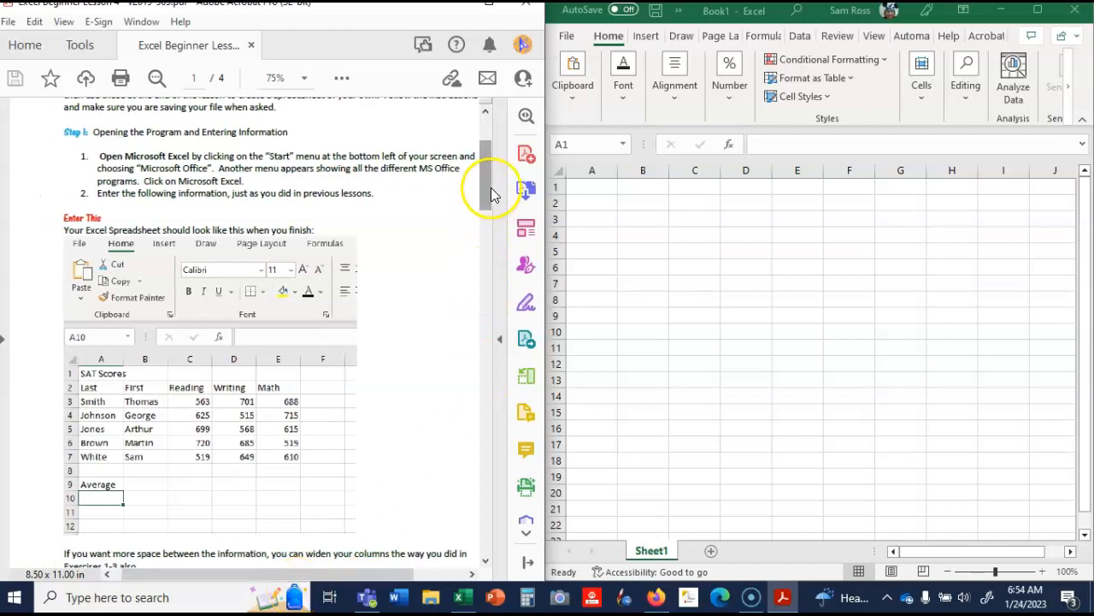
left_click_drag(487, 183, 495, 205)
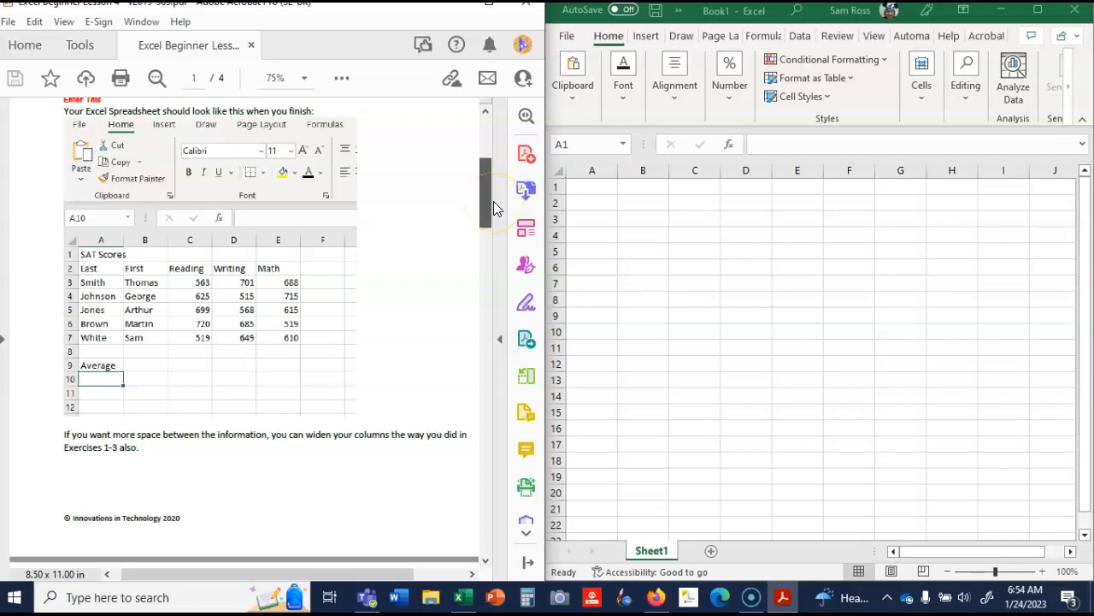
left_click_drag(494, 205, 495, 206)
- Enter the title "SAT Scores" in cell A1
left_click(581, 187)
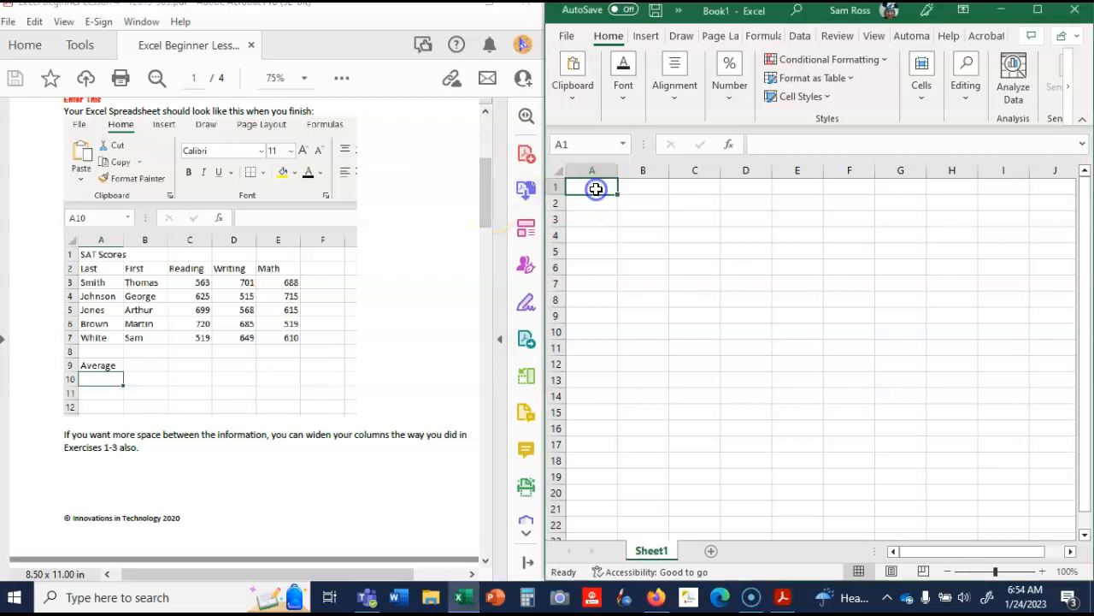
type("SAT Scores")
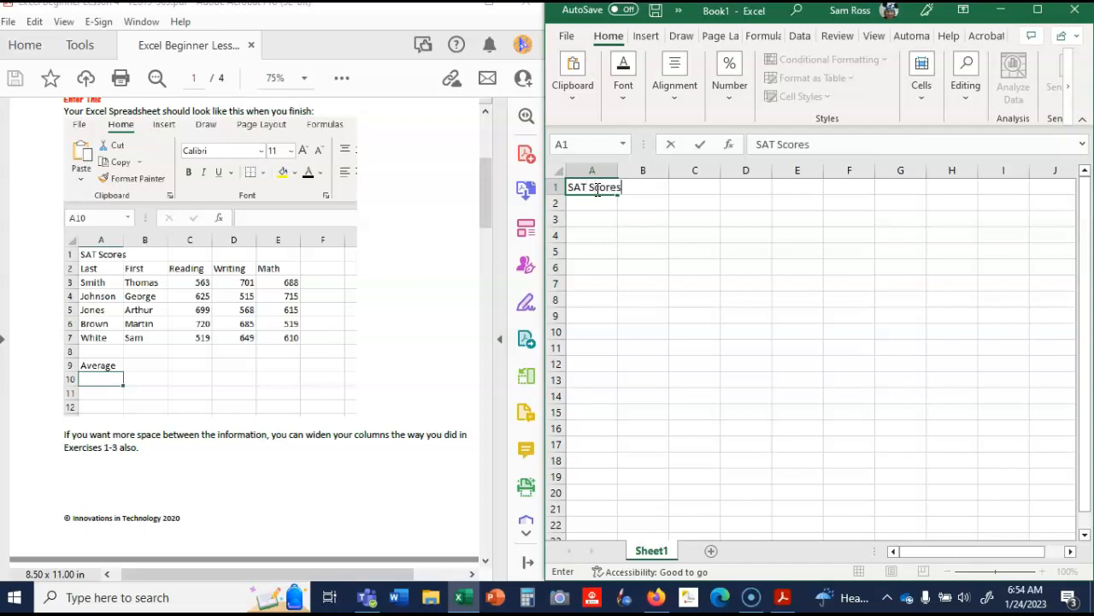
key("Return")
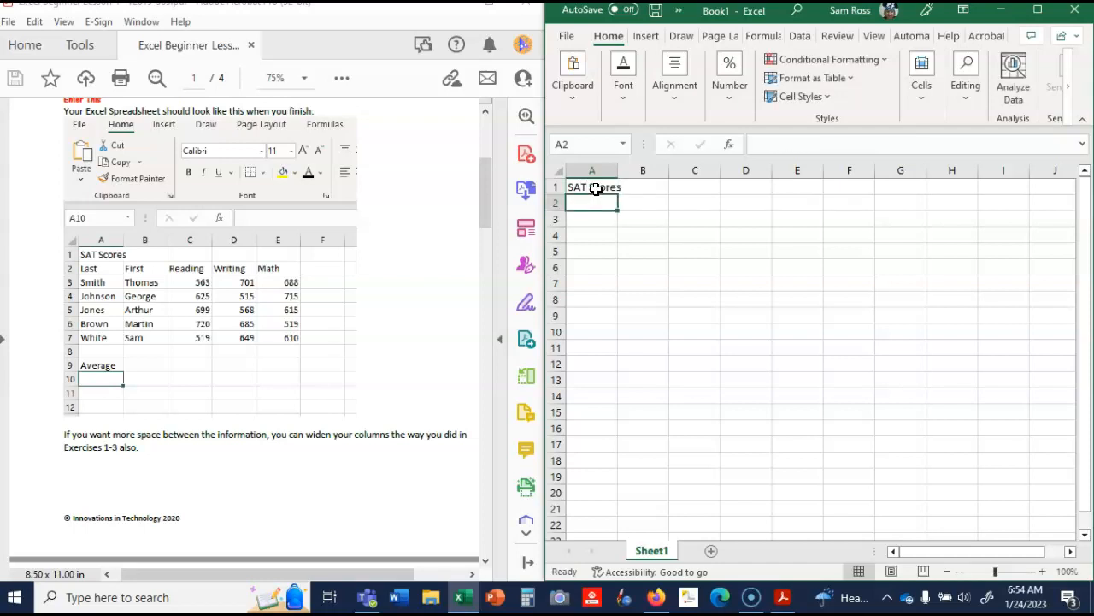
- Enter the column headers Last, First, Reading, Writing and Math in cells A2 to E2
type("Last")
key("Tab")
type("F")
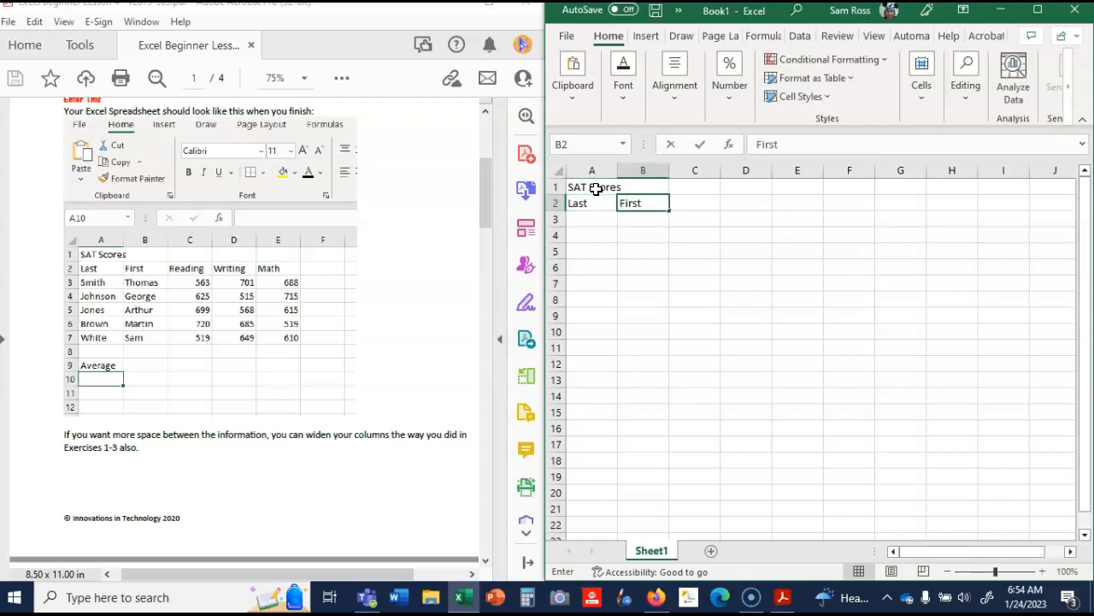
key("Tab")
type("Reading")
key("Tab")
type("Writing")
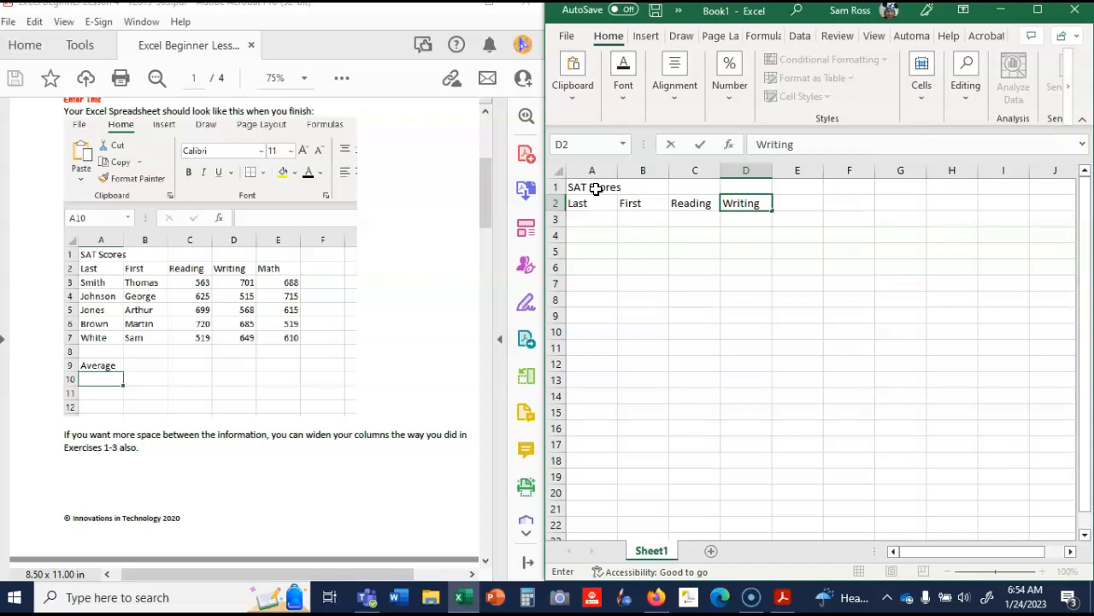
key("Tab")
type("Math")
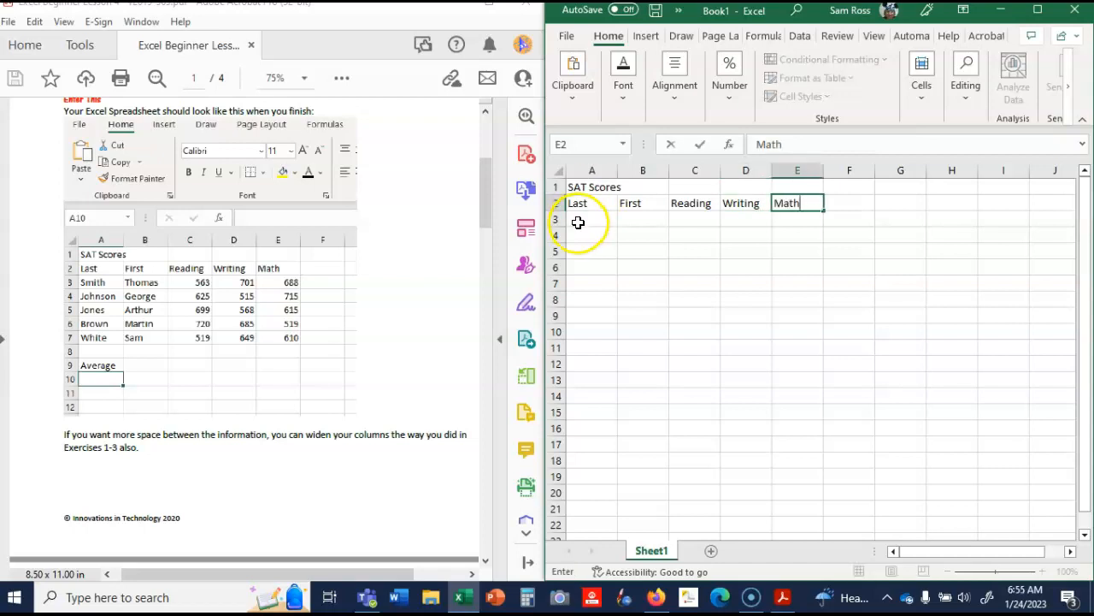
- Enter the five students' last names from the PDF's sample table in cells A3 to A7
left_click(578, 220)
type("Smith")
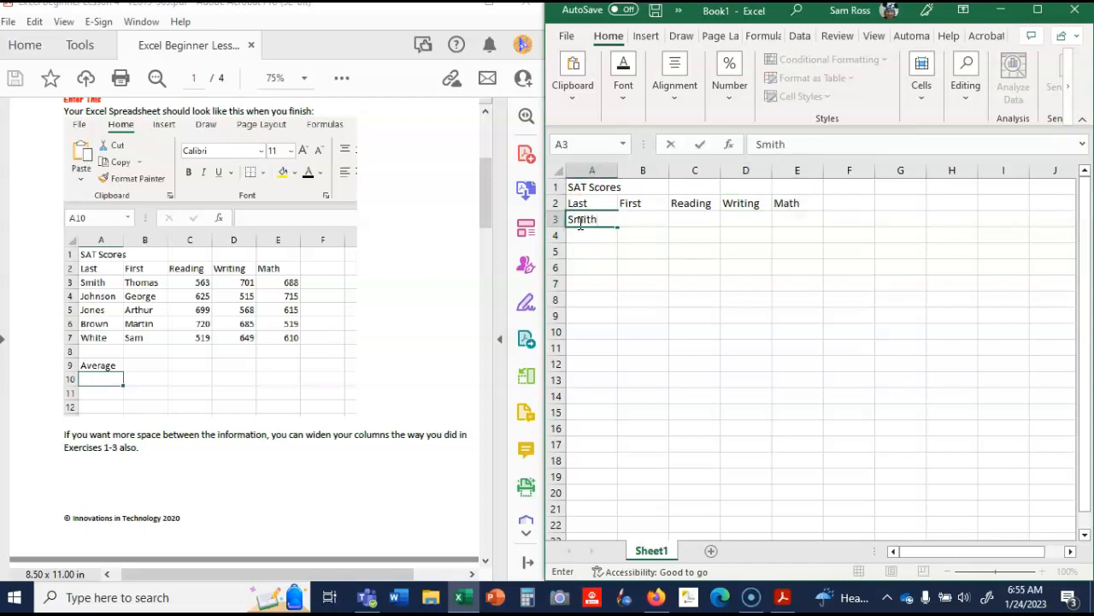
key("Return")
type("Johnson")
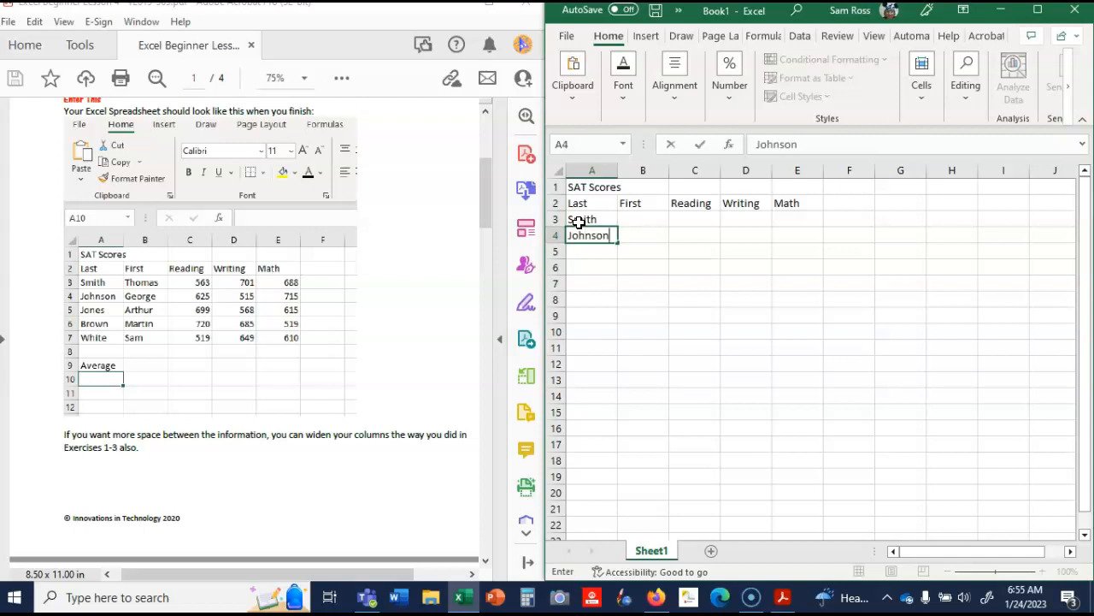
key("Return")
type("Jones")
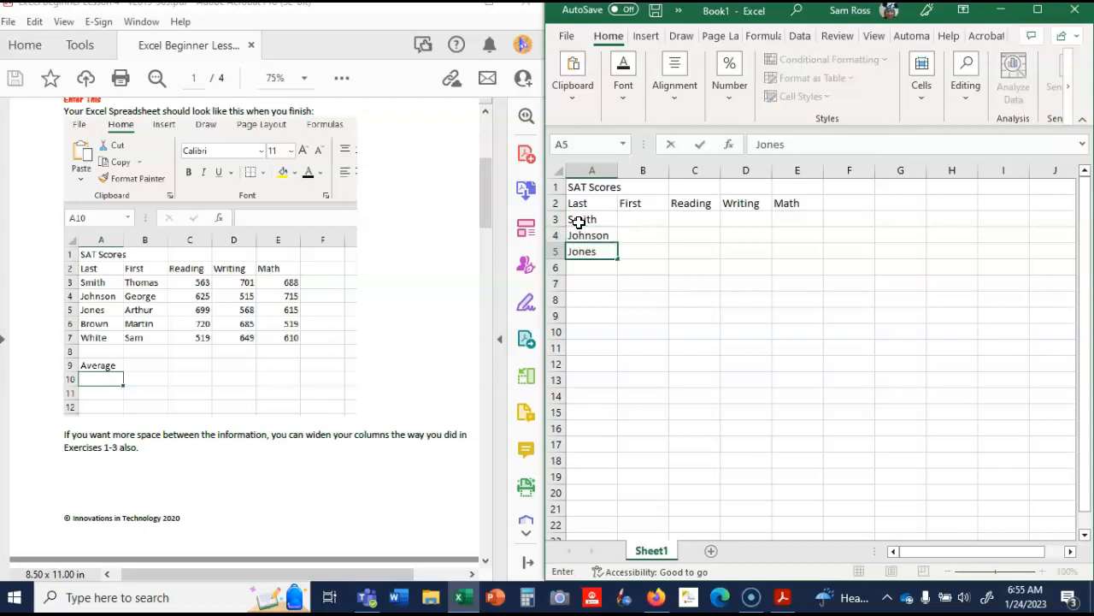
key("Return")
type("Brown")
key("Return")
type("White")
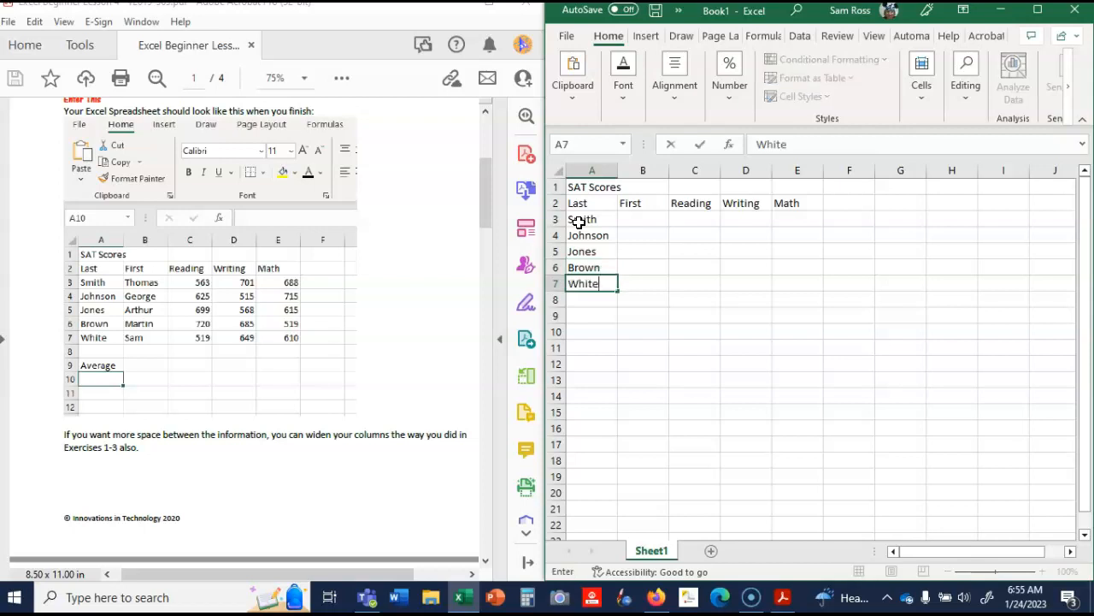
- Enter the first two students' first names from the sample table in cells B3 and B4
key("Tab")
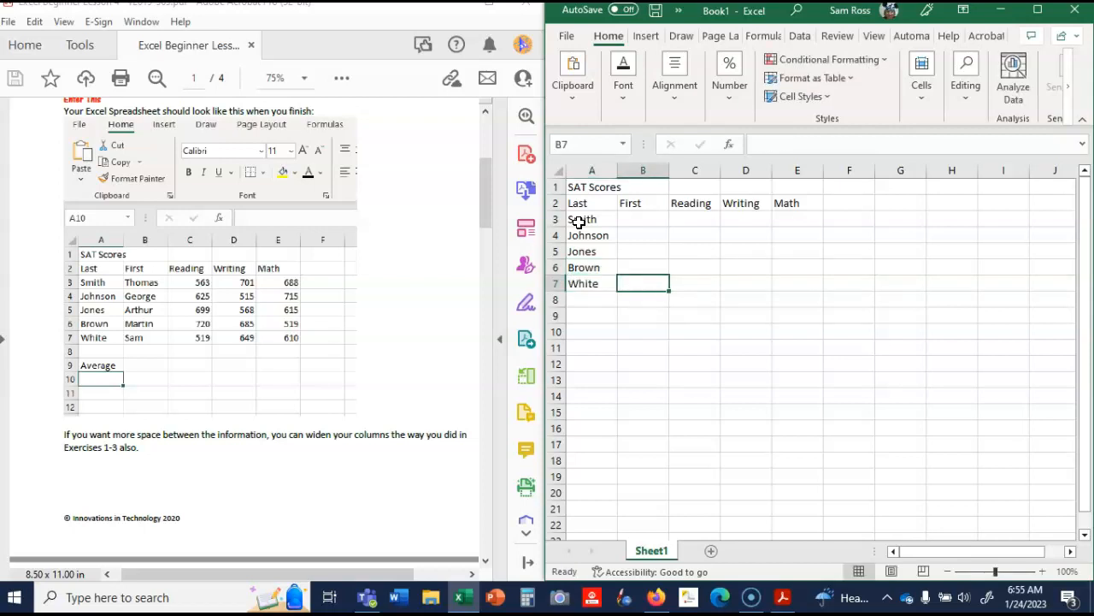
key("Up")
key("Up")
key("Up")
key("Up")
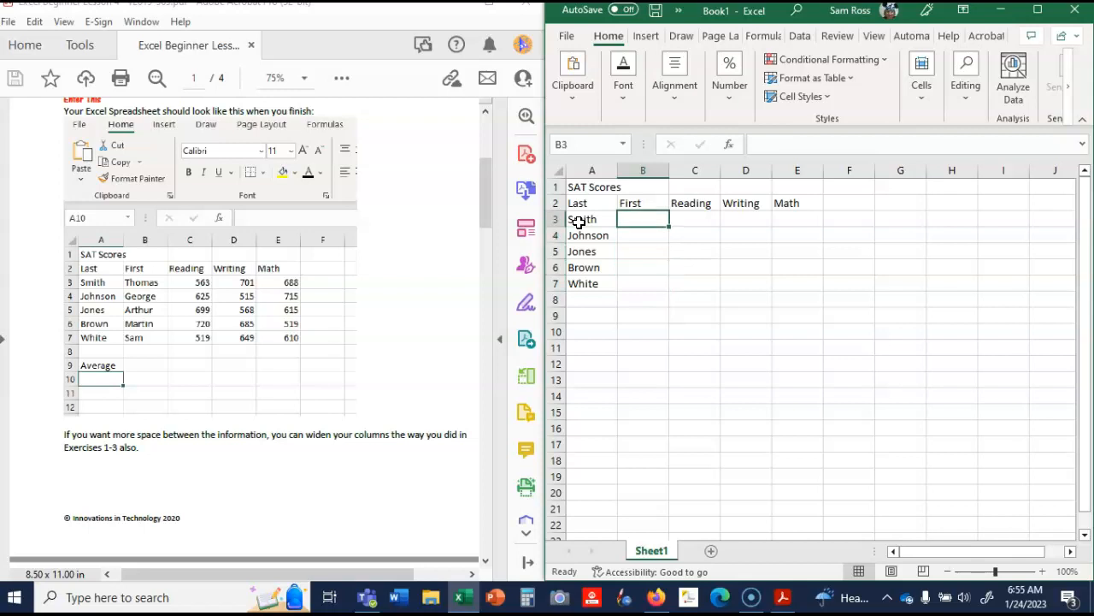
type("Thomas")
key("Return")
type("Geo")
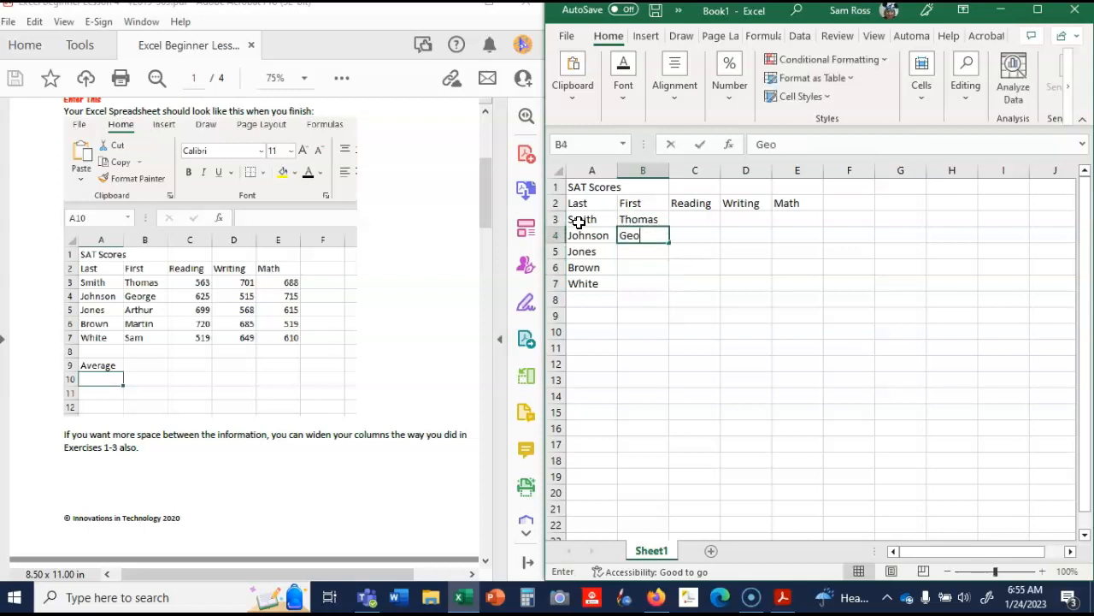
type("rge")
key("Return")
type("Ar")
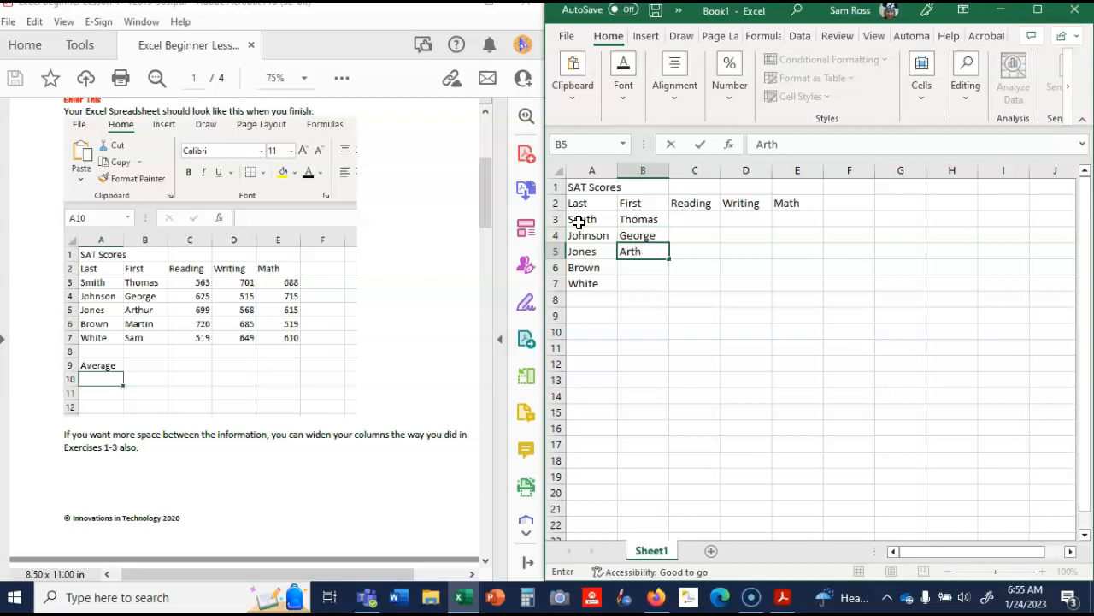
key("ctrl+Return")
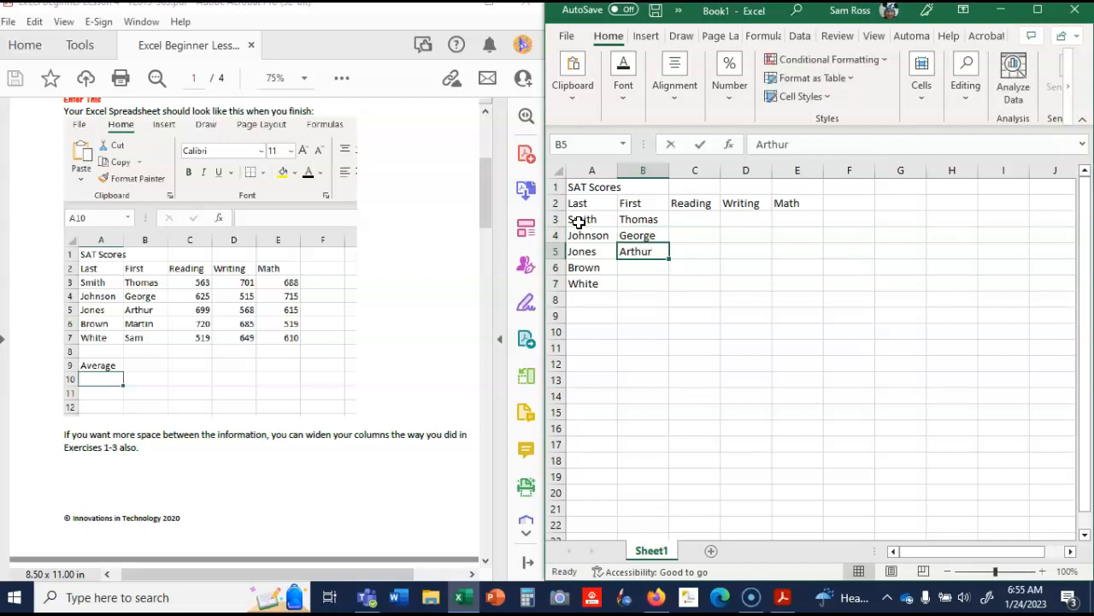
type("Martin")
key("Return")
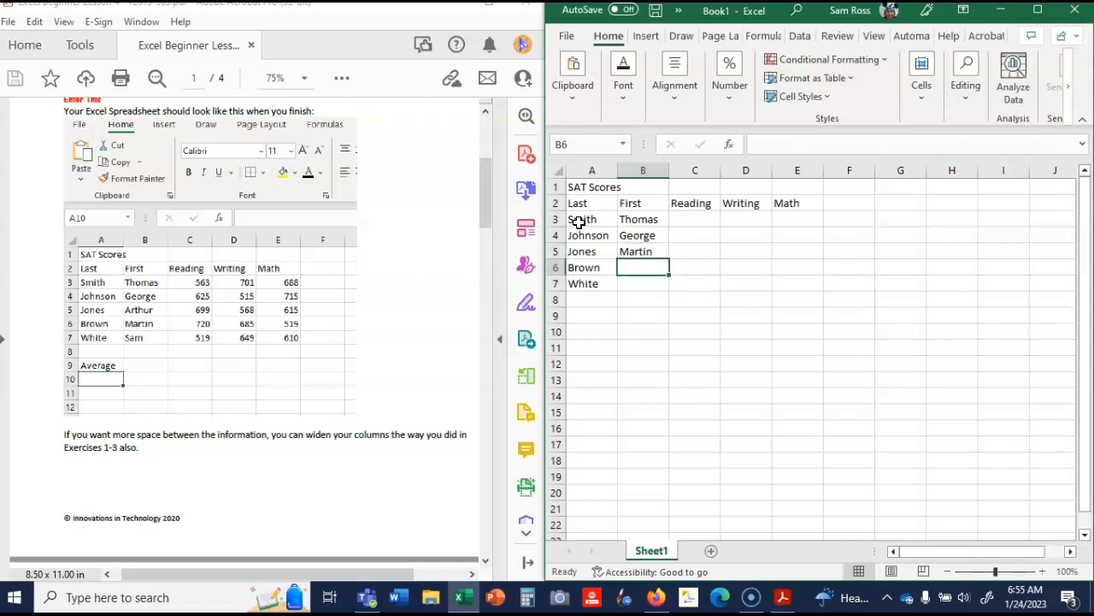
key("Up")
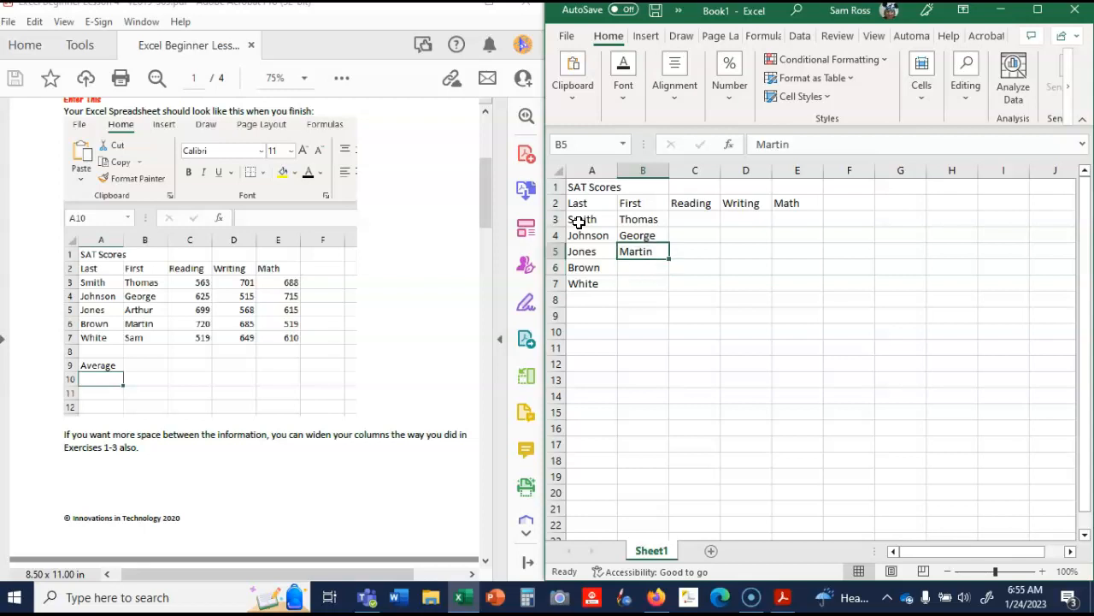
- Enter the remaining three students' first names from the sample table in cells B5 to B7
type("Arthur")
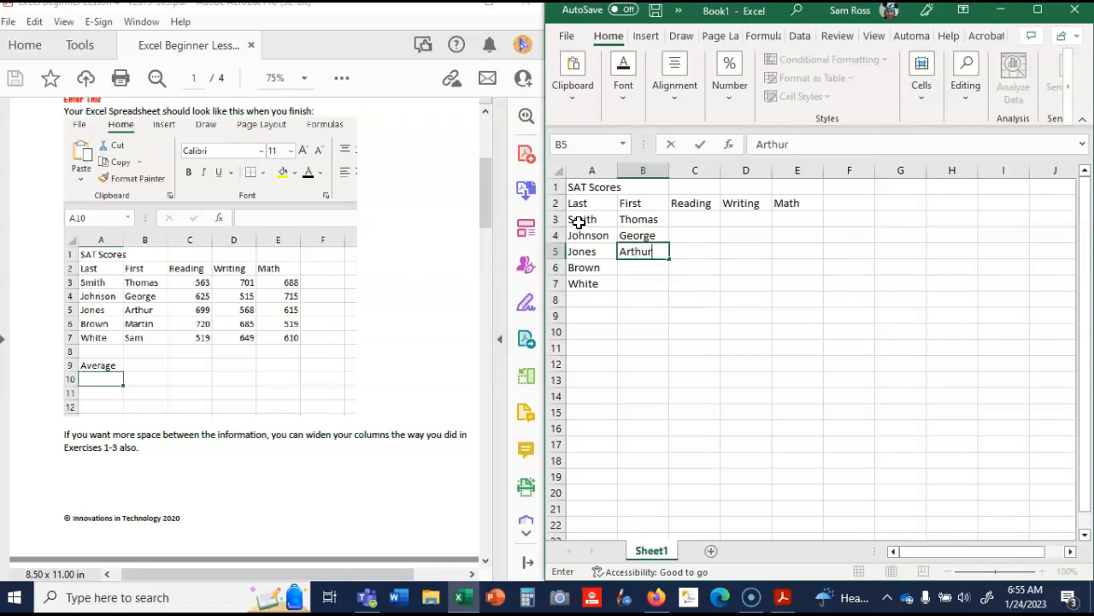
key("Return")
type("M")
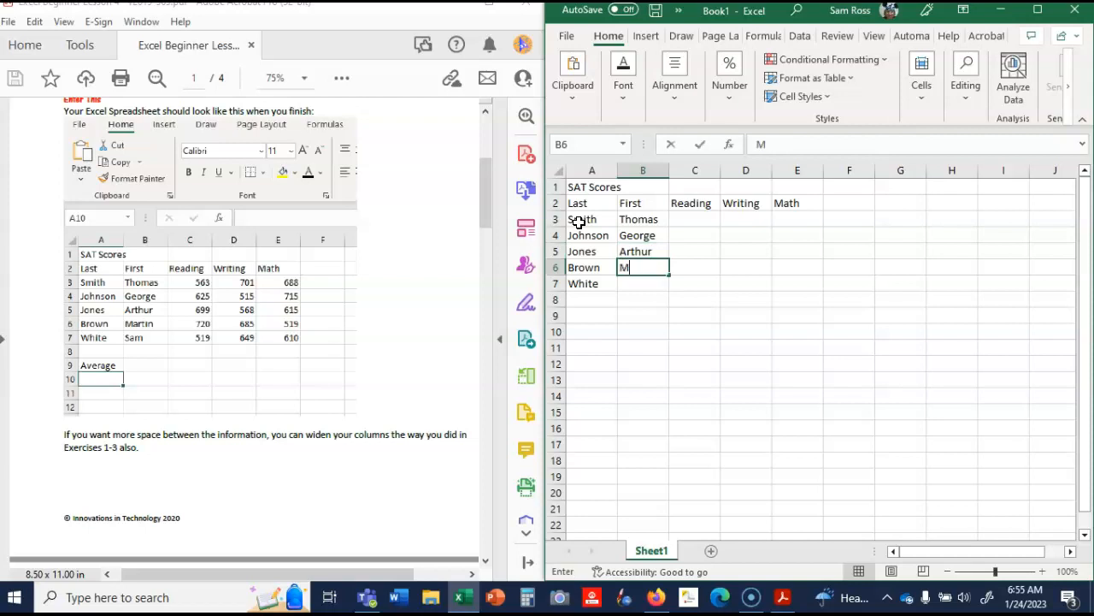
key("Return")
type("Sam")
- Enter the first student's Reading score, 563, in cell C3
key("Tab")
key("Up")
key("Up")
key("Up")
key("Up")
type("563")
left_click(556, 220)
- Enter the Reading scores 625, 699 and 720 in cells C4 to C6
key("Down")
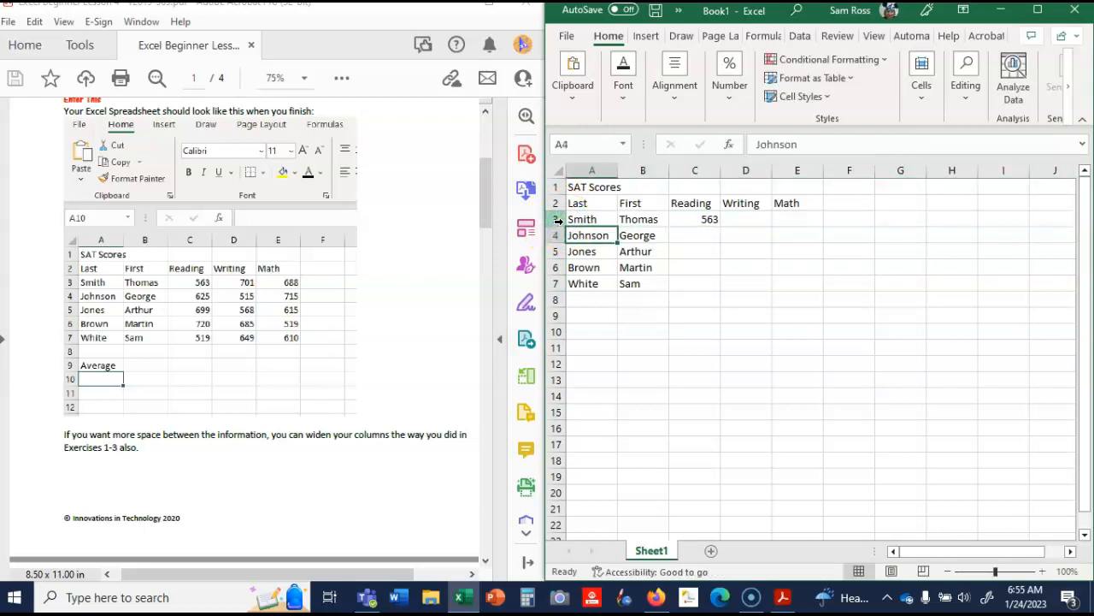
key("Right")
key("Right")
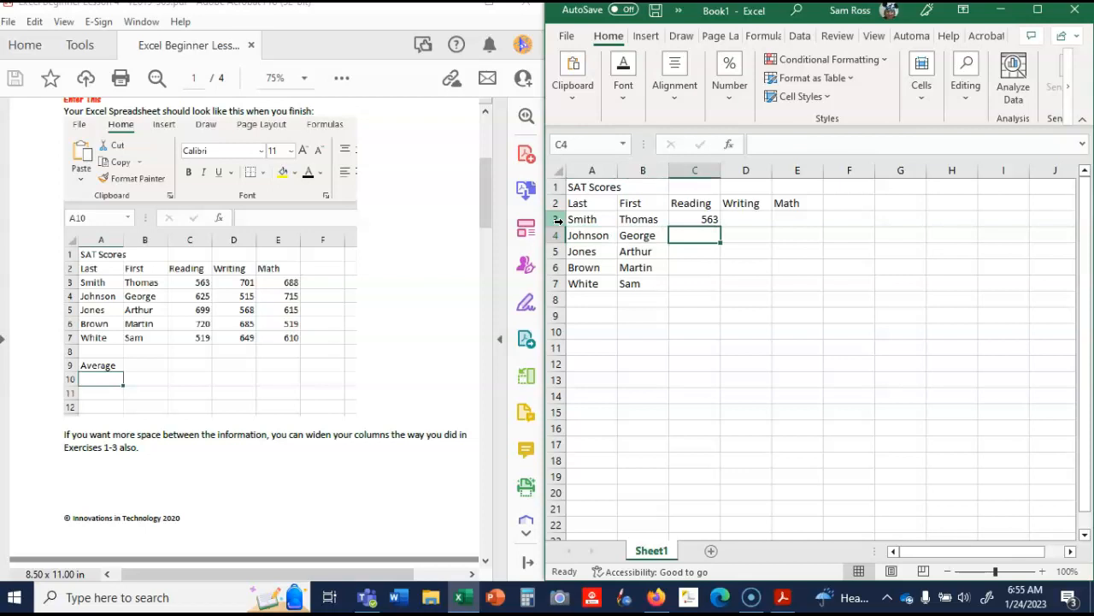
type("625")
key("Return")
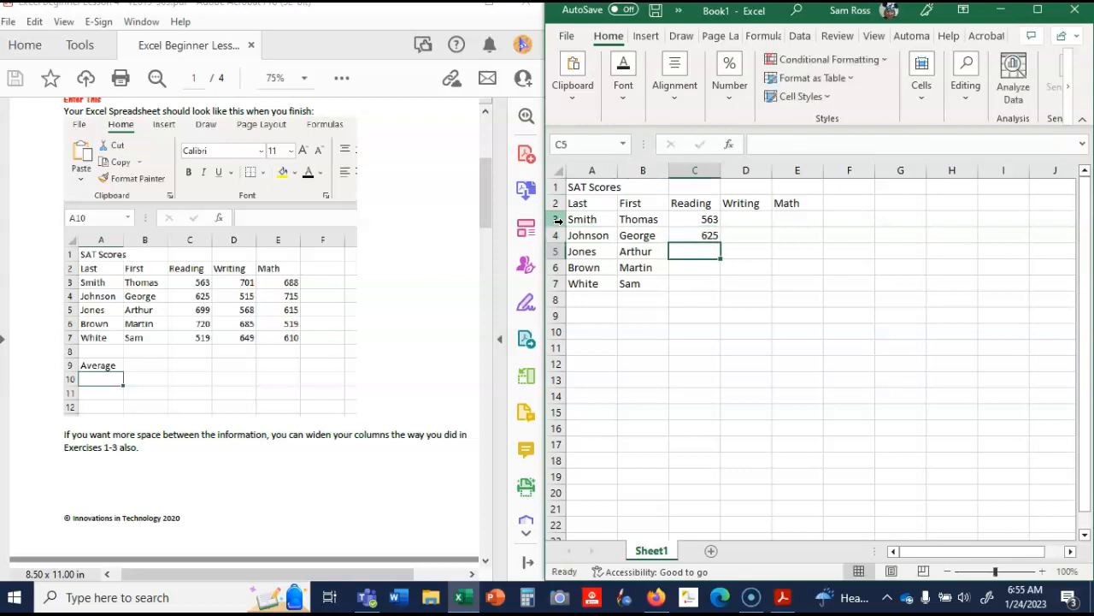
type("699")
key("Return")
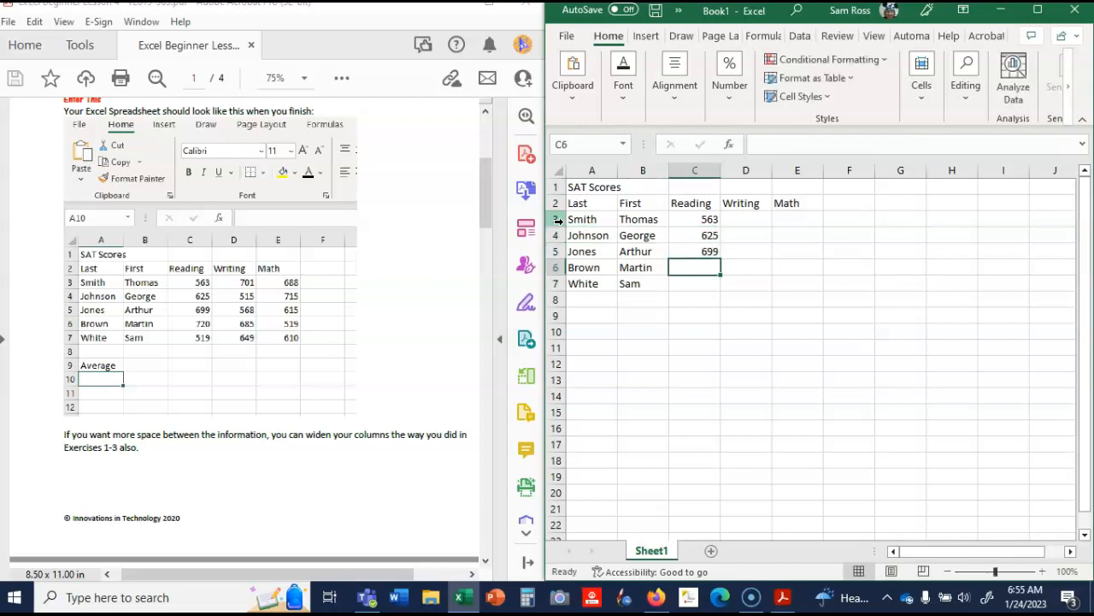
type("720")
key("Return")
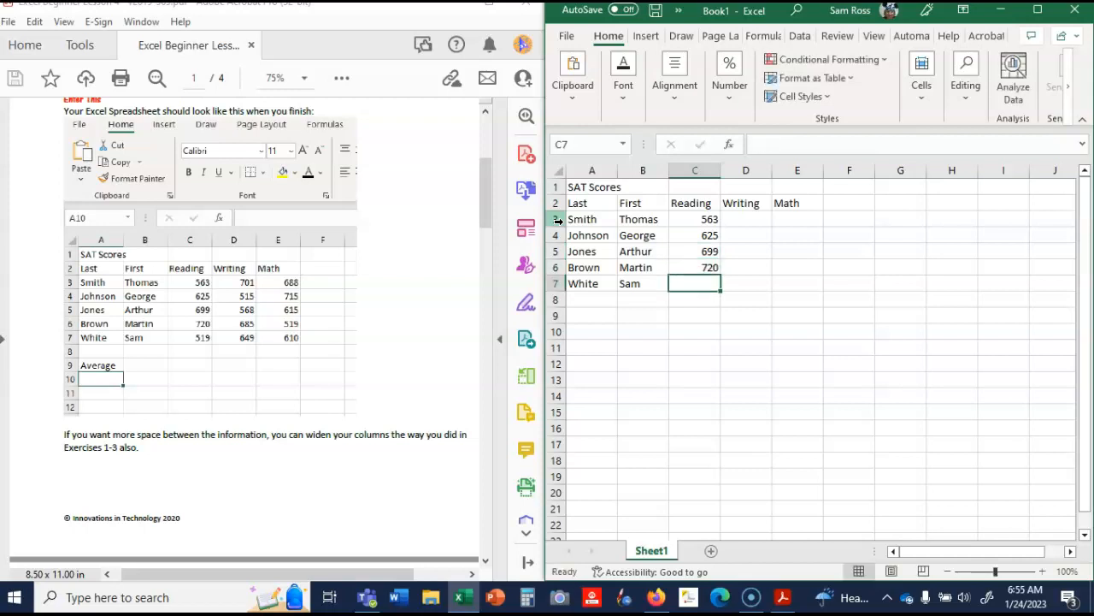
- Enter the last student's Reading score, 519, in cell C7 and make D3 the active cell
type("519")
key("Tab")
key("Up")
key("Up")
key("Up")
key("Up")
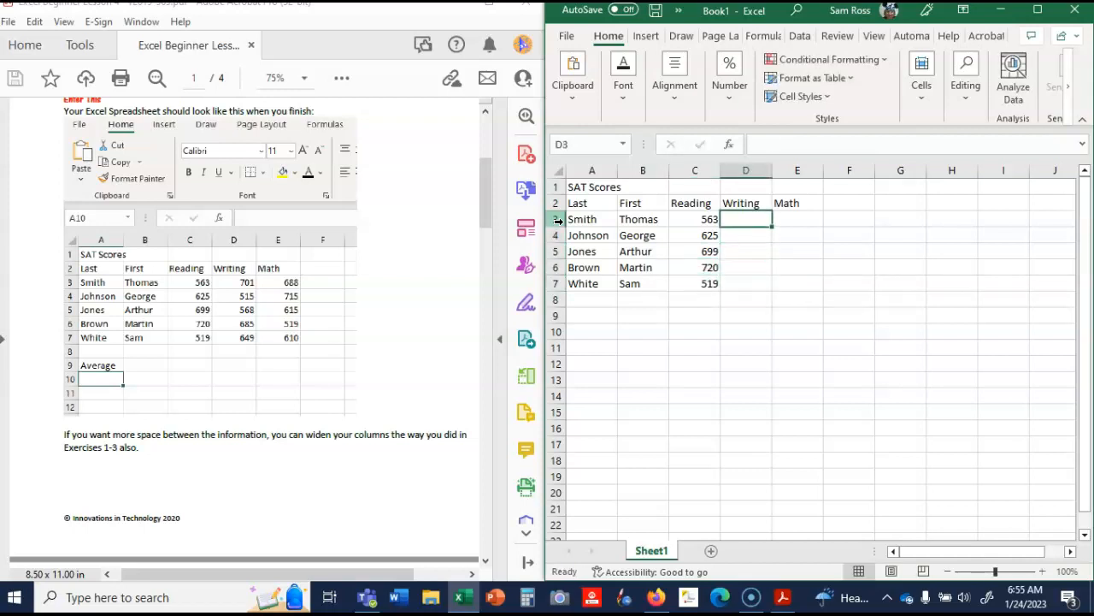
- Enter the Writing scores 701, 515, 568, 685 and 649 in cells D3 to D7
type("7")
key("Return")
type("515")
key("Return")
type("568")
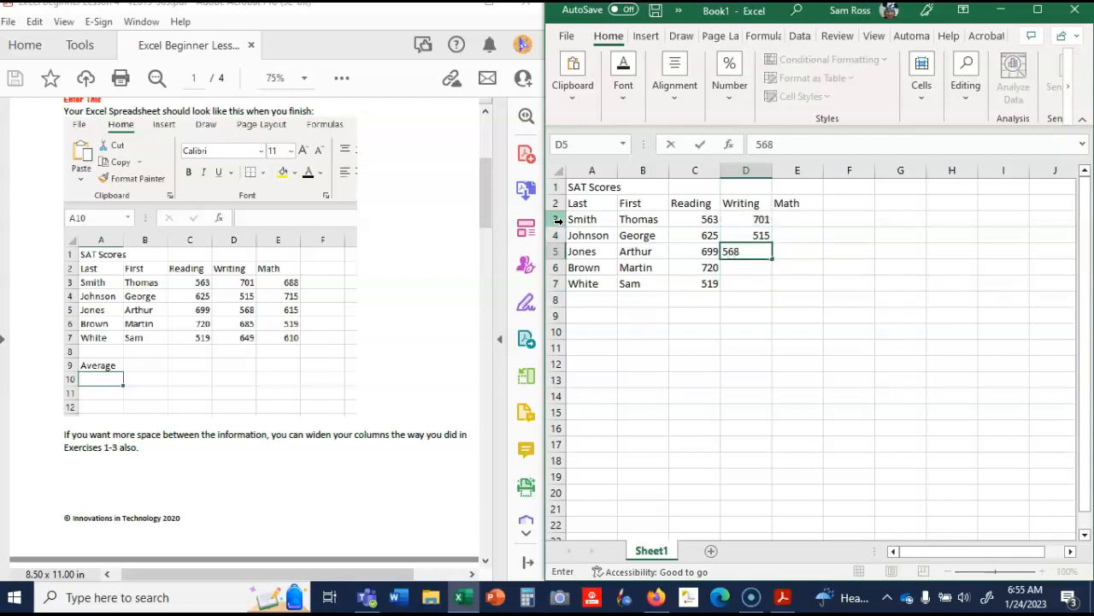
key("Return")
type("685")
key("Return")
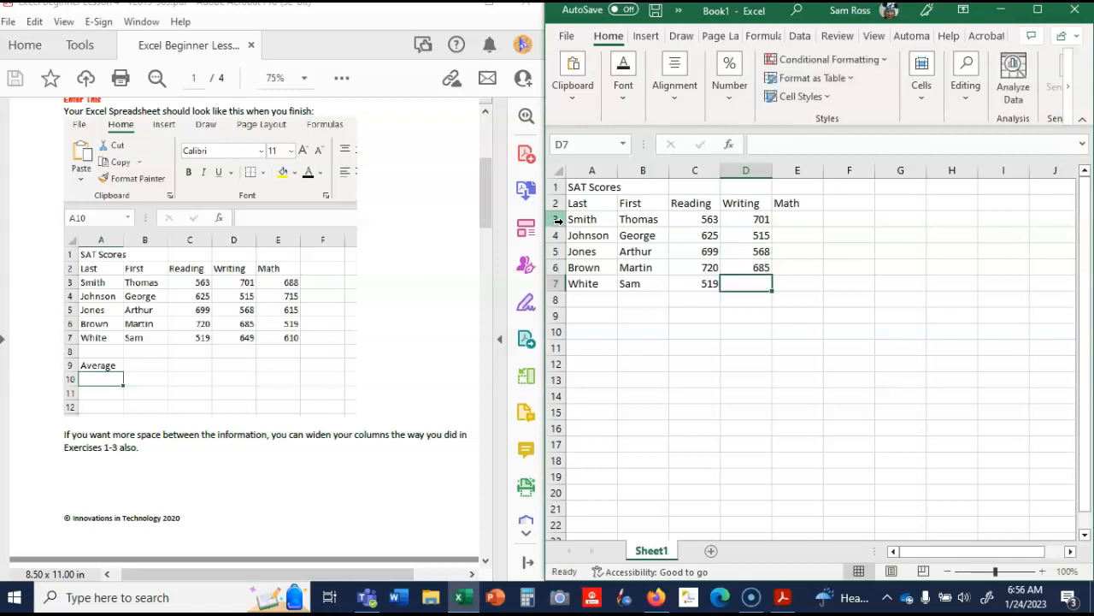
type("649")
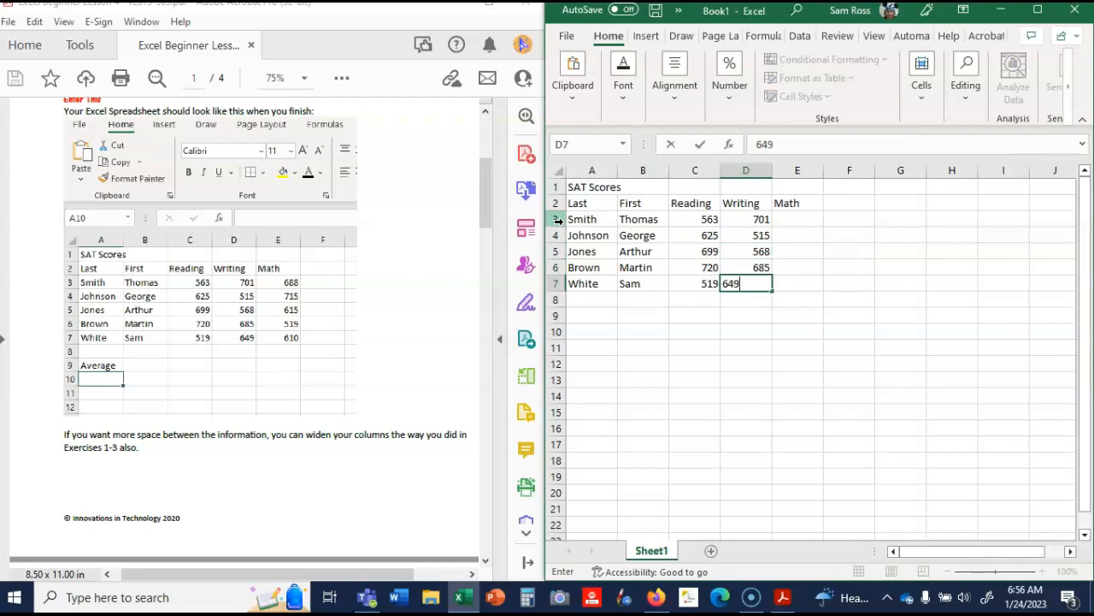
key("Tab")
- Enter the Math scores 688, 715, 615, 519 and 610 in cells E3 to E7
key("Up")
key("Up")
key("Up")
key("Up")
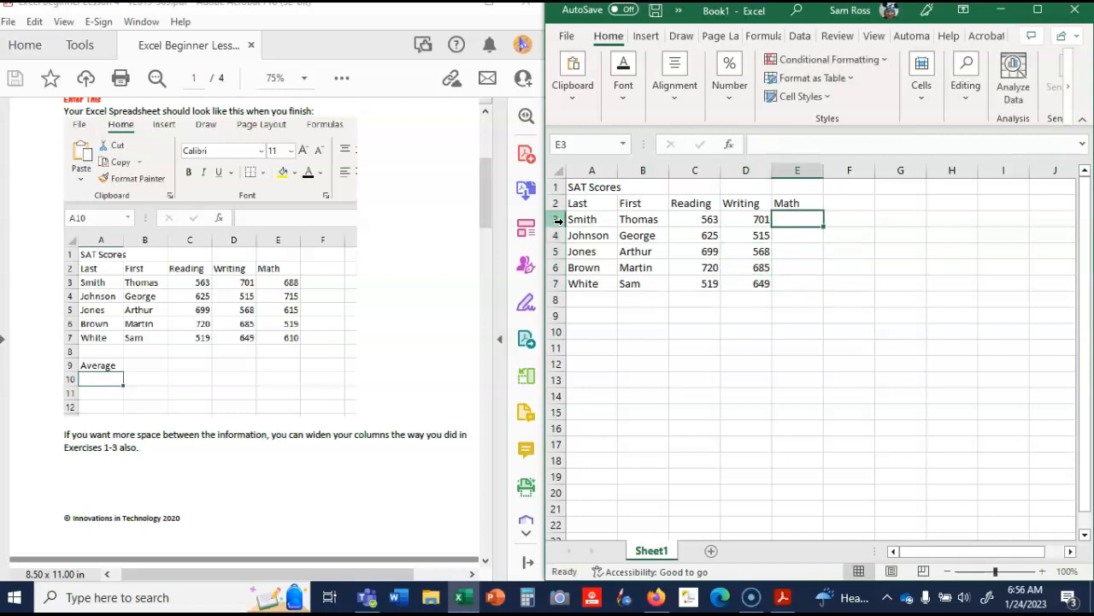
type("688")
key("Return")
type("715")
key("Return")
type("615")
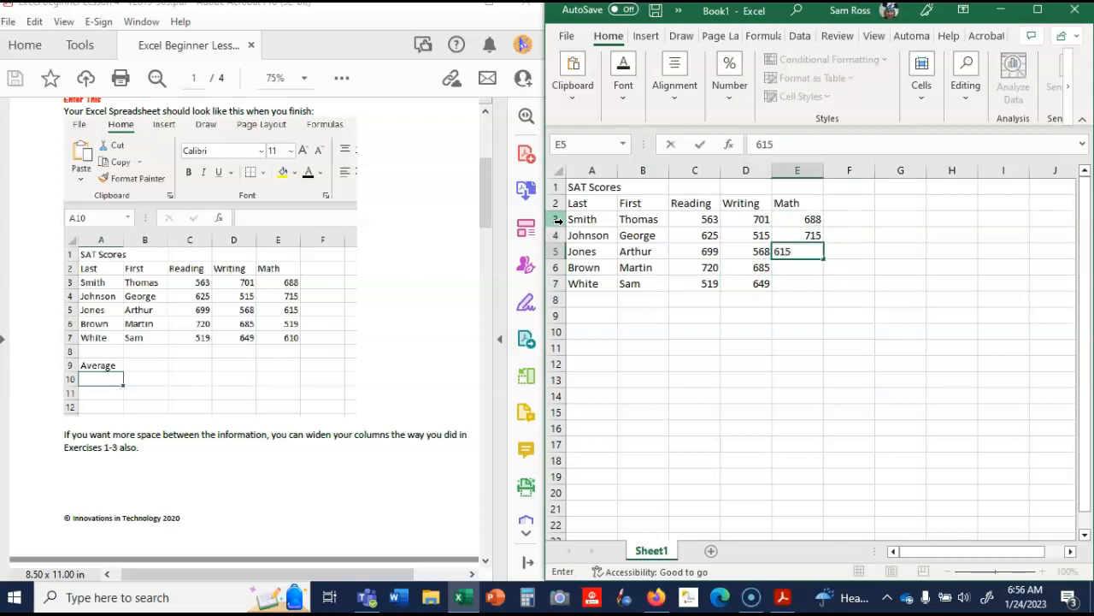
key("Return")
type("5")
key("Return")
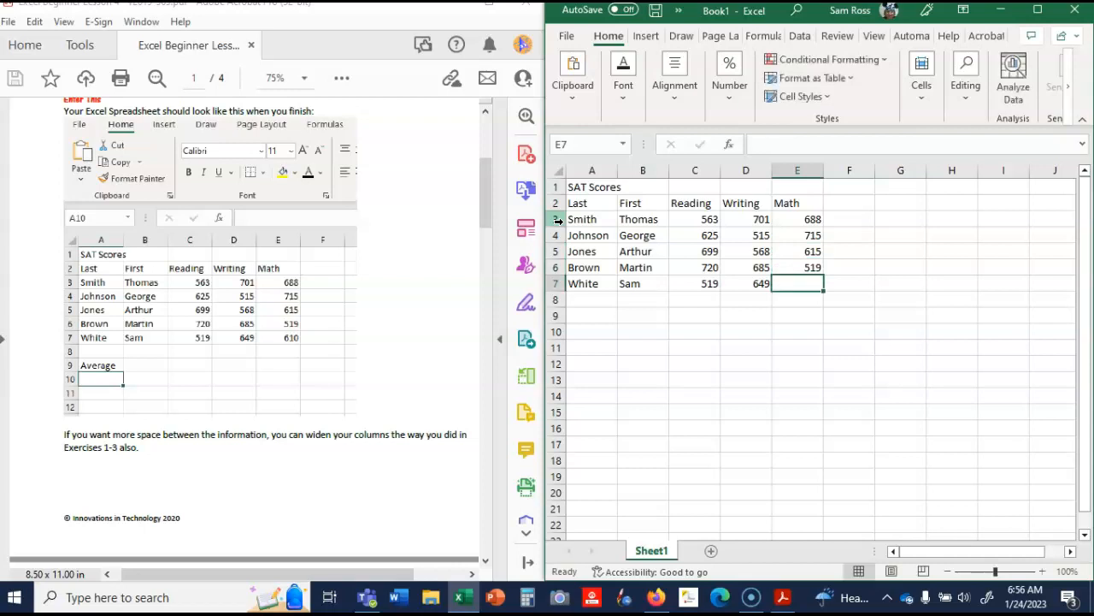
type("610")
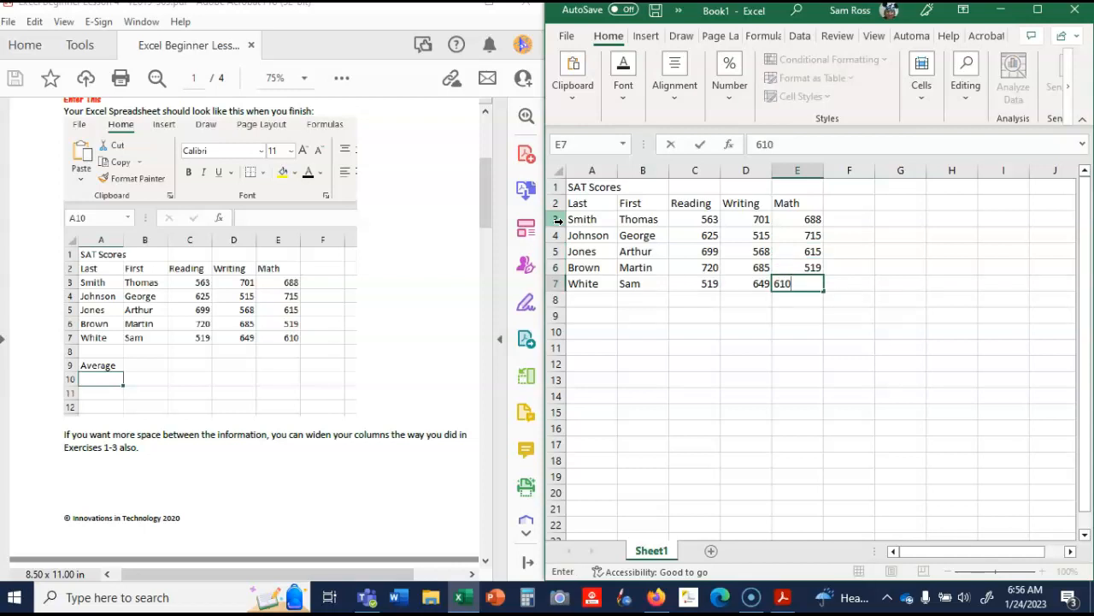
key("Return")
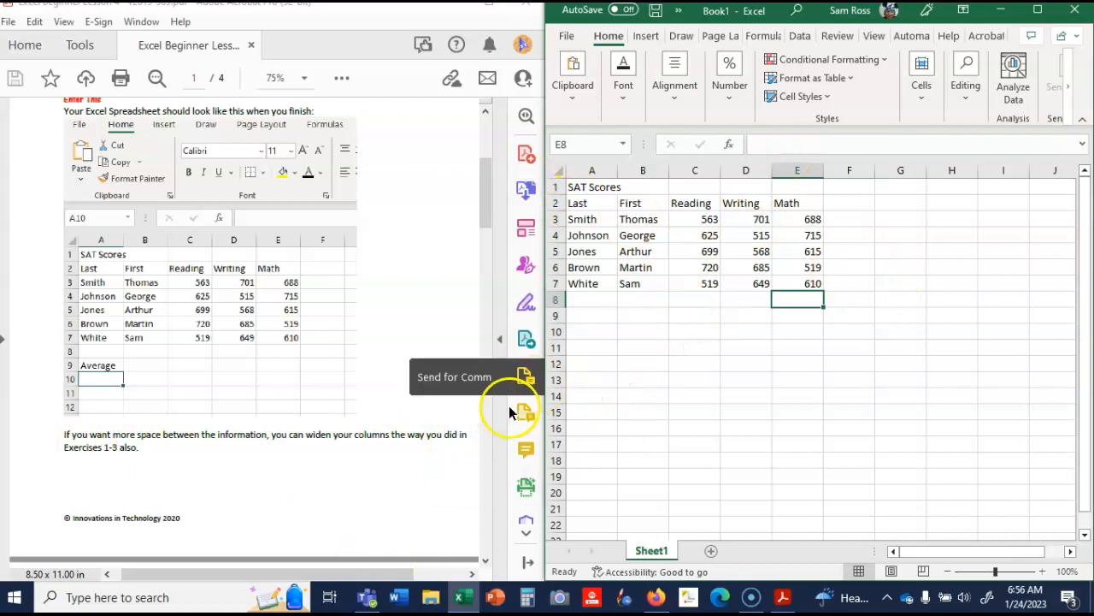
- Check the lesson's saving instruction, then start saving a copy of the workbook and open the Science 6 > Science Fair > Excel Lessons folder
left_click_drag(485, 178, 492, 259)
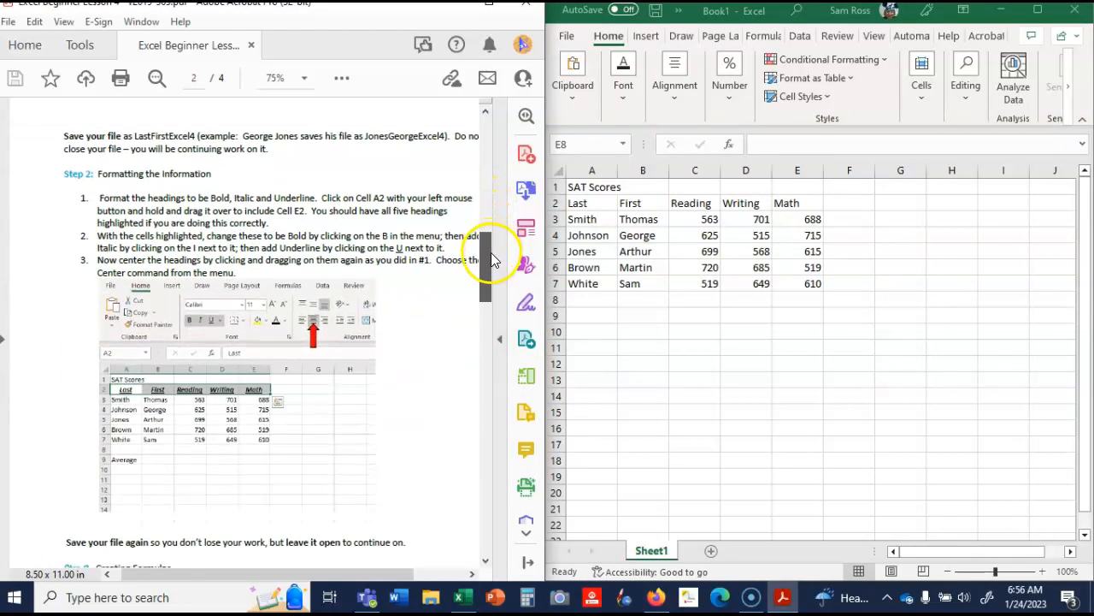
left_click_drag(291, 584, 319, 585)
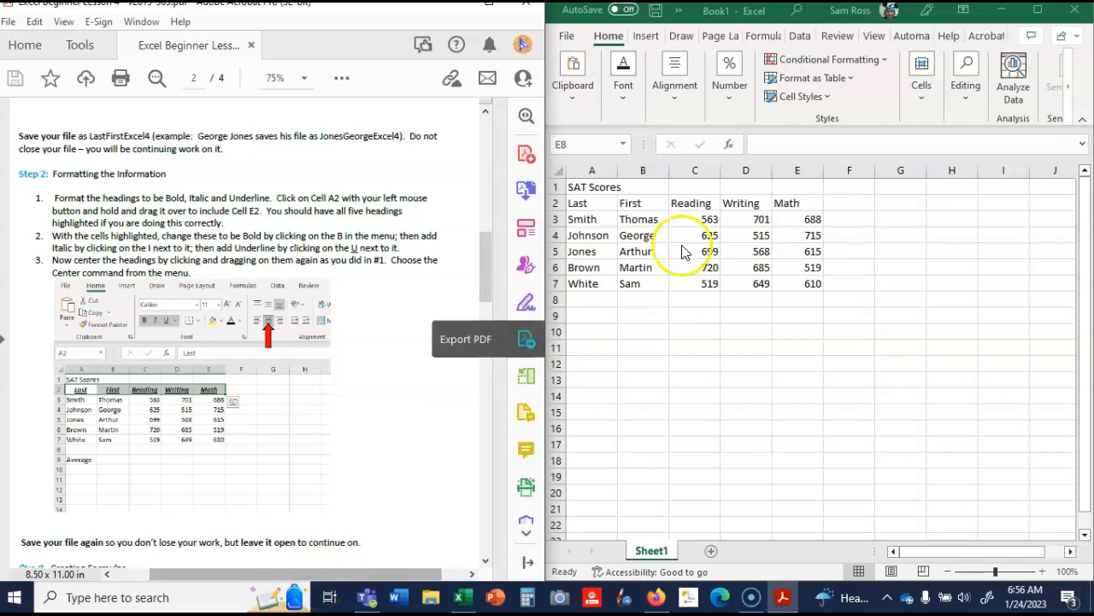
left_click(567, 39)
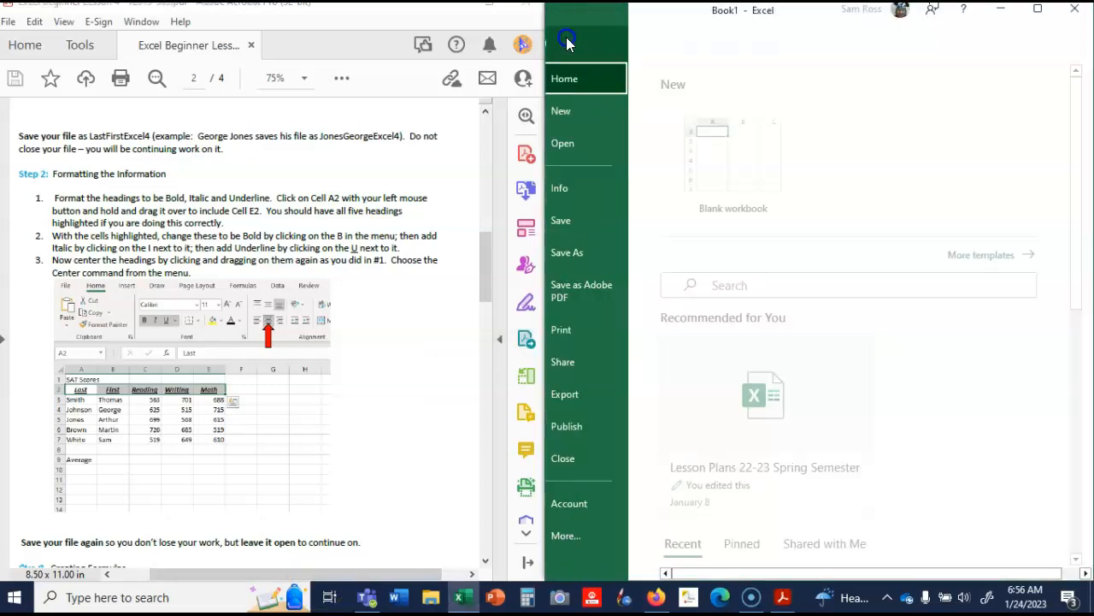
left_click(582, 253)
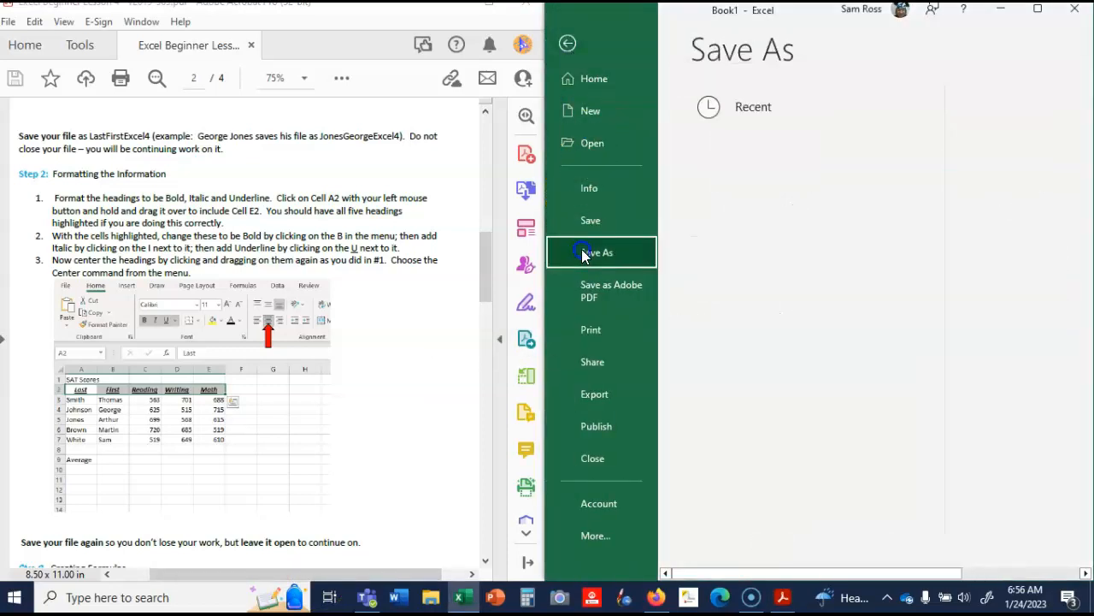
left_click(783, 178)
left_click(793, 180)
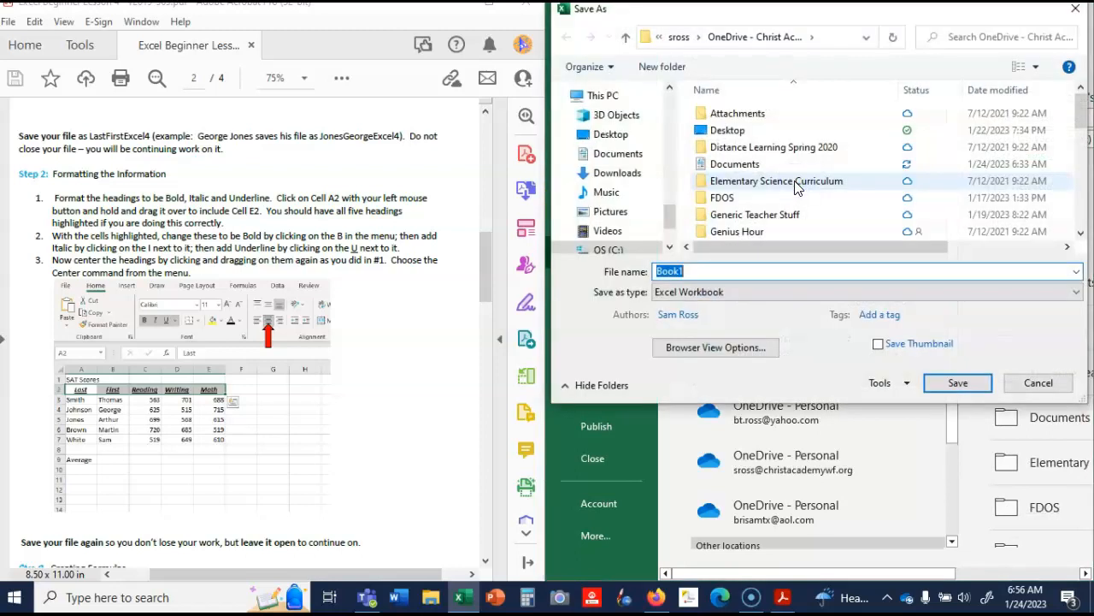
left_click_drag(1086, 125, 1084, 177)
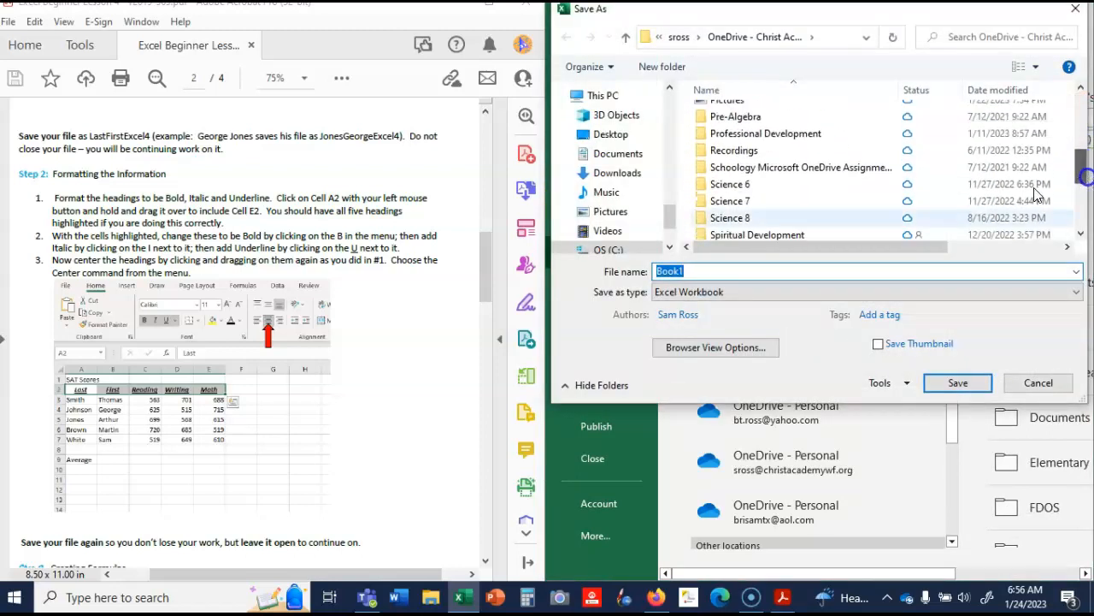
double_click(759, 184)
left_click(764, 230)
double_click(765, 232)
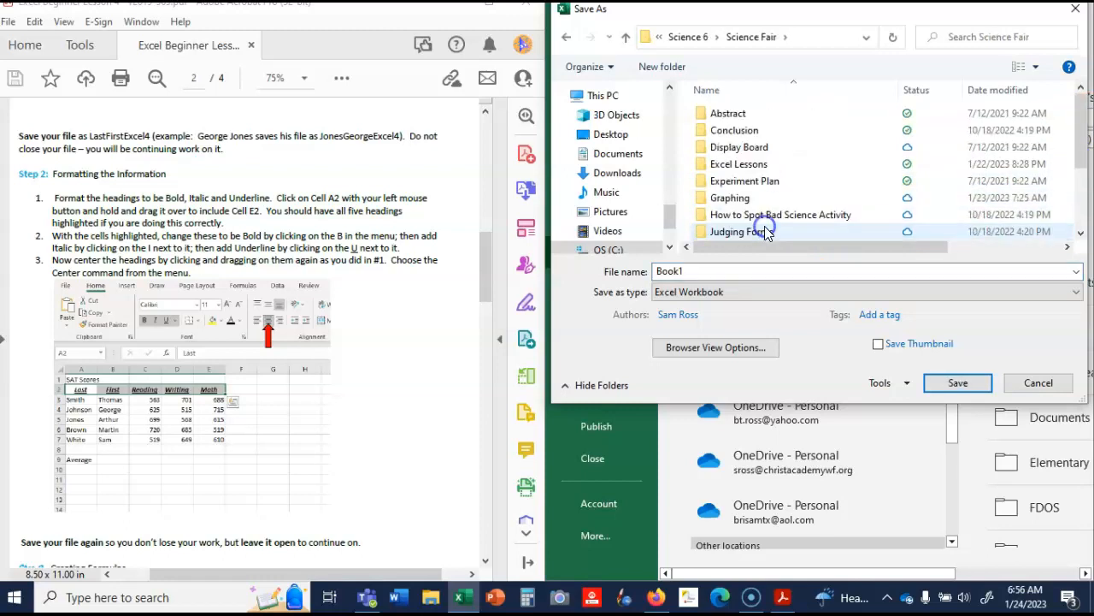
left_click(762, 165)
double_click(764, 167)
- Name the file with the author's last and first name followed by Excel4 and save the workbook
double_click(706, 271)
type("RossSam")
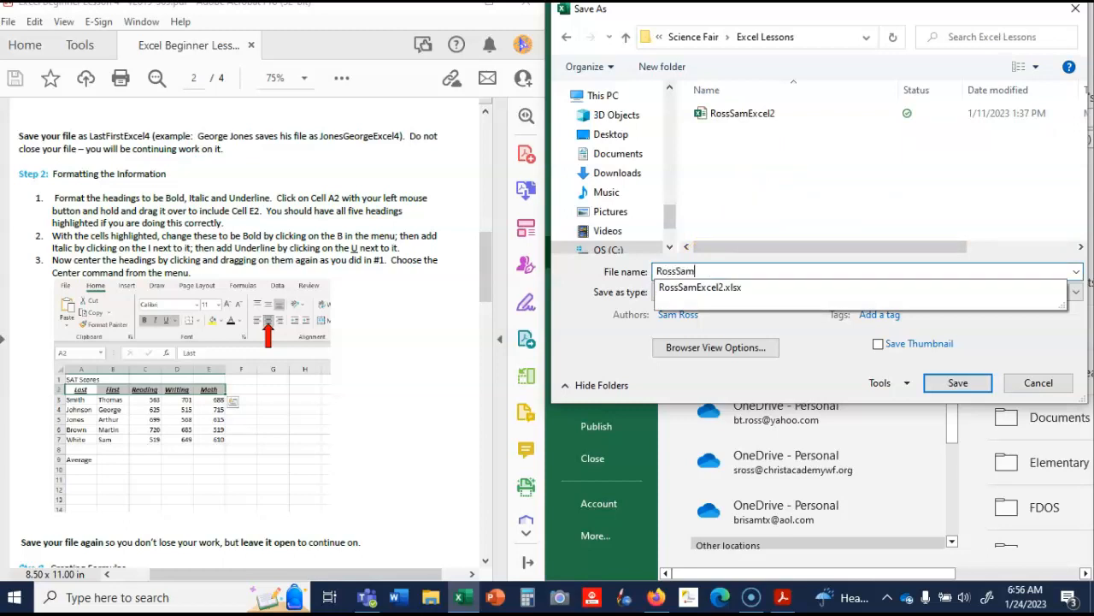
type("Excel4")
left_click(958, 383)
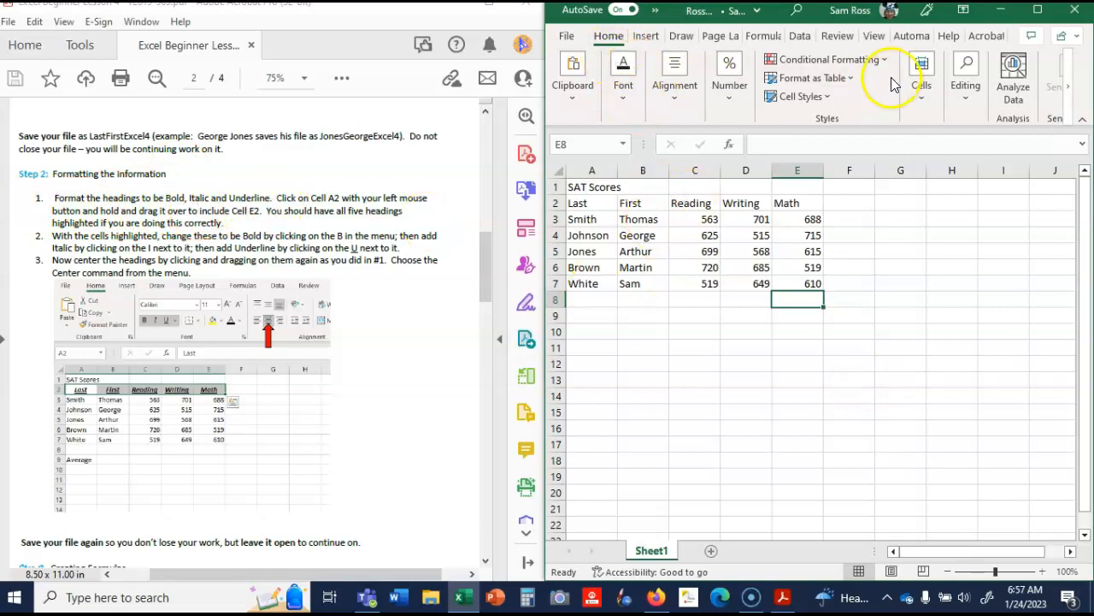
- Maximize the workbook and format the headings in cells A2 to E2 as bold, italic and underlined
left_click(1037, 10)
left_click_drag(42, 202, 198, 203)
left_click(50, 206)
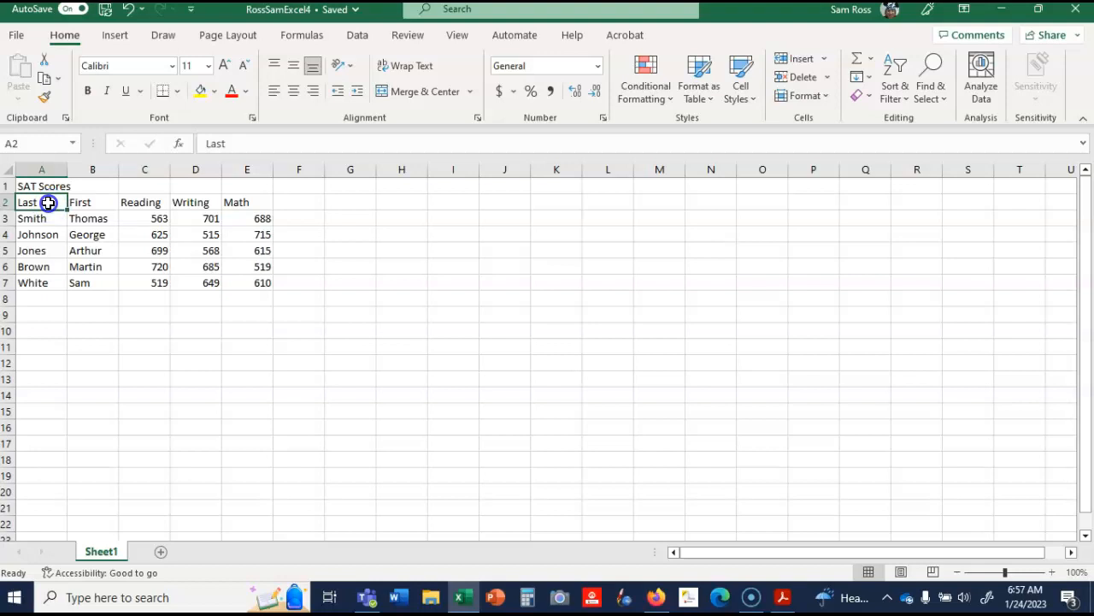
left_click_drag(53, 202, 240, 207)
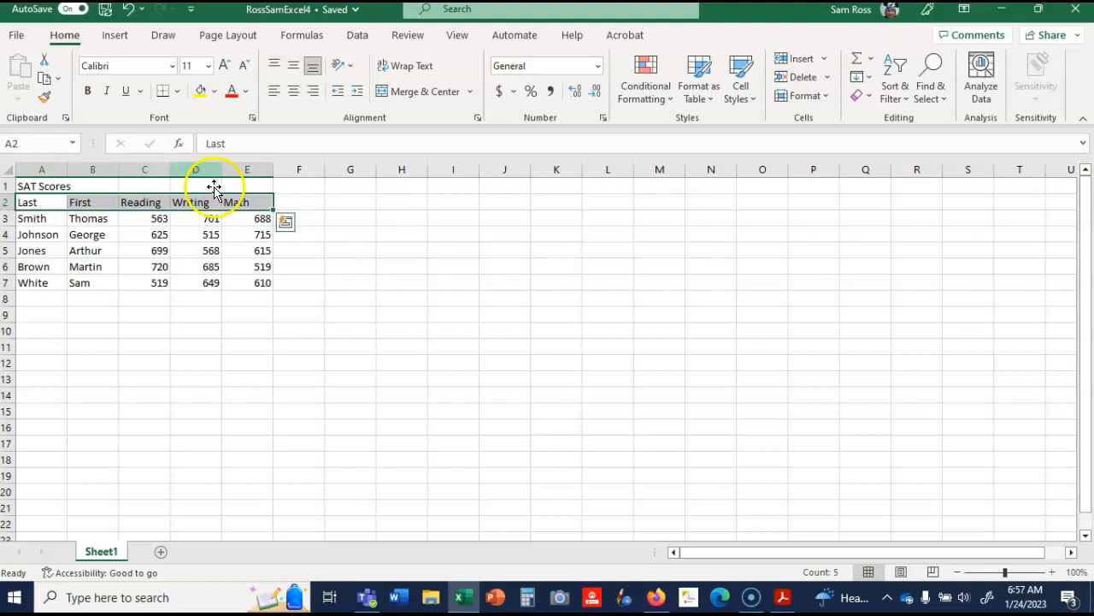
left_click(87, 90)
left_click(106, 90)
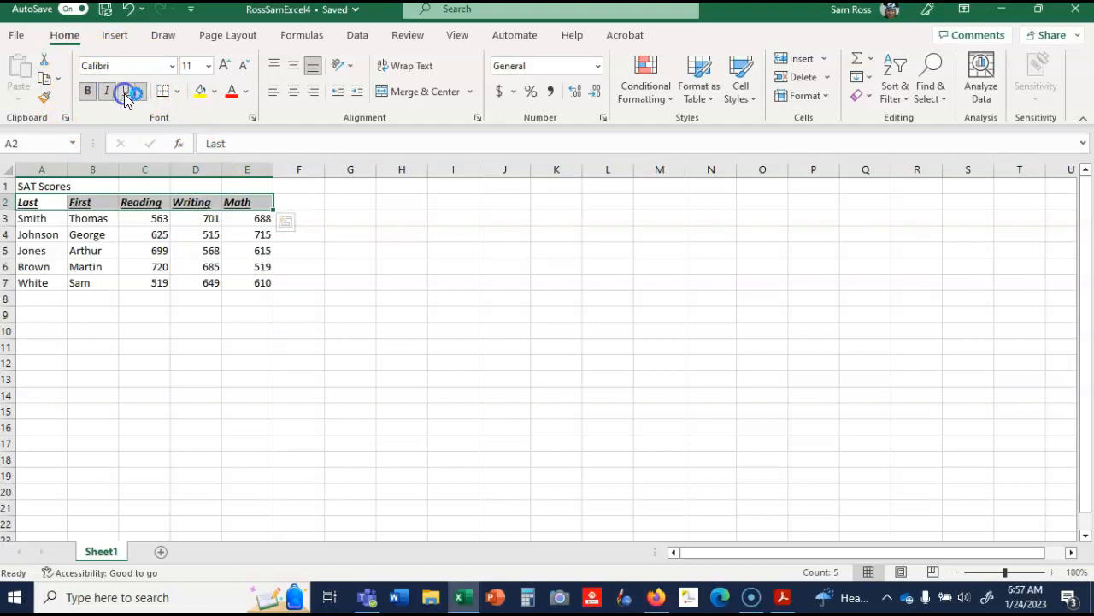
- Check the next formatting instruction in the lesson PDF and center the headings in cells A2 to E2
left_click_drag(774, 19, 1090, 159)
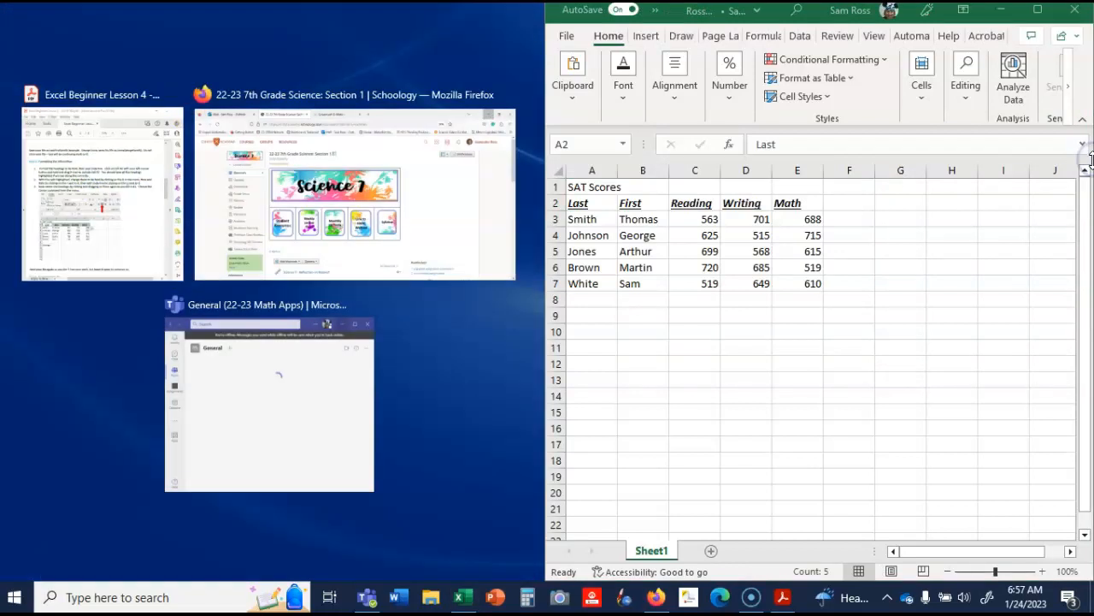
left_click(151, 196)
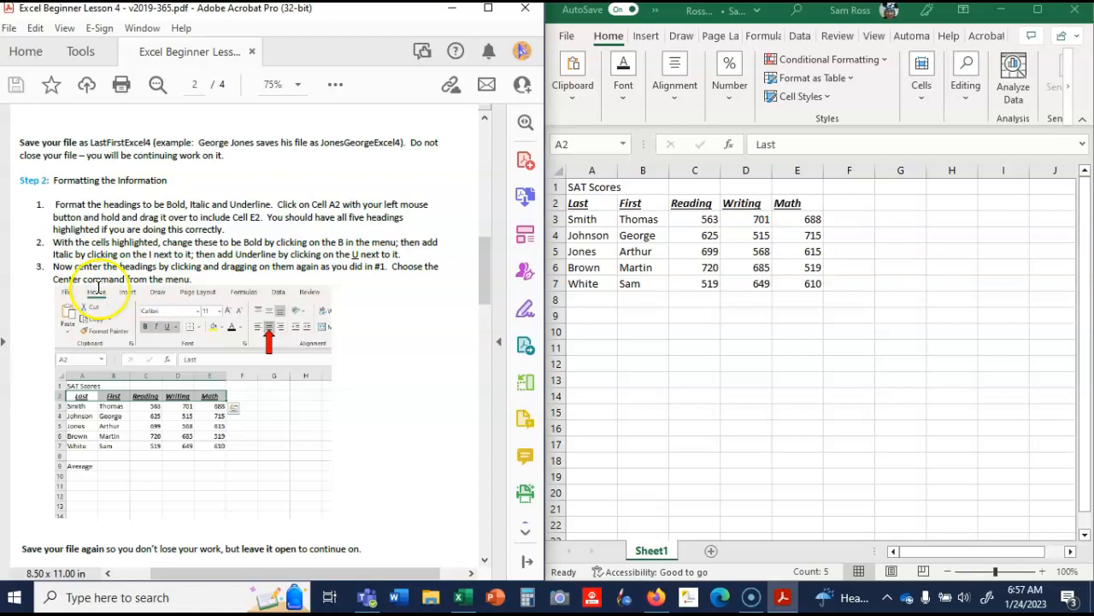
left_click(1037, 10)
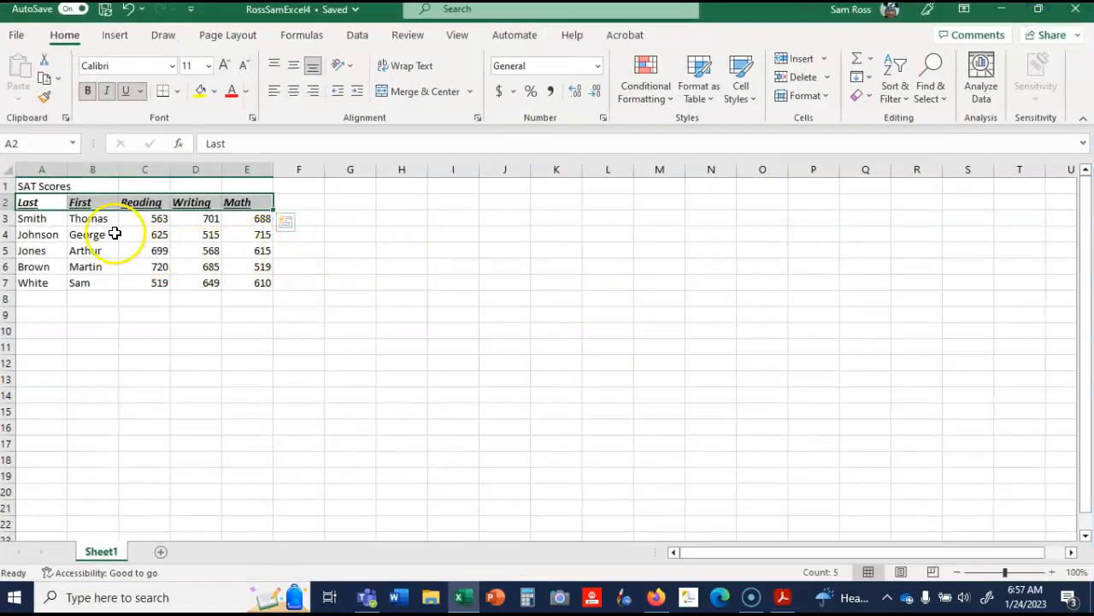
left_click(97, 235)
left_click_drag(45, 205, 254, 200)
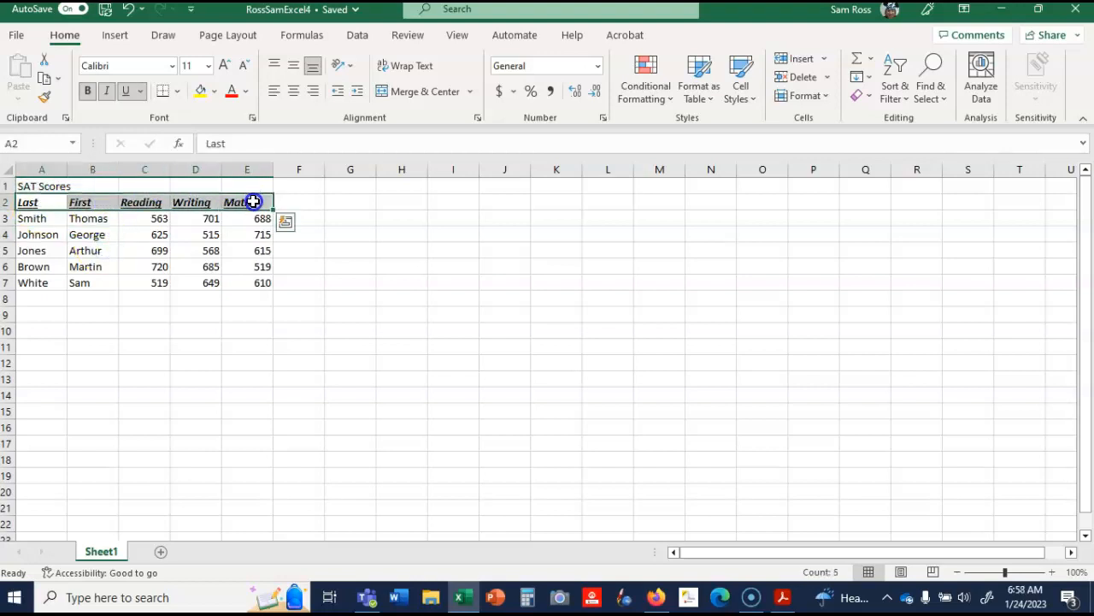
left_click(293, 94)
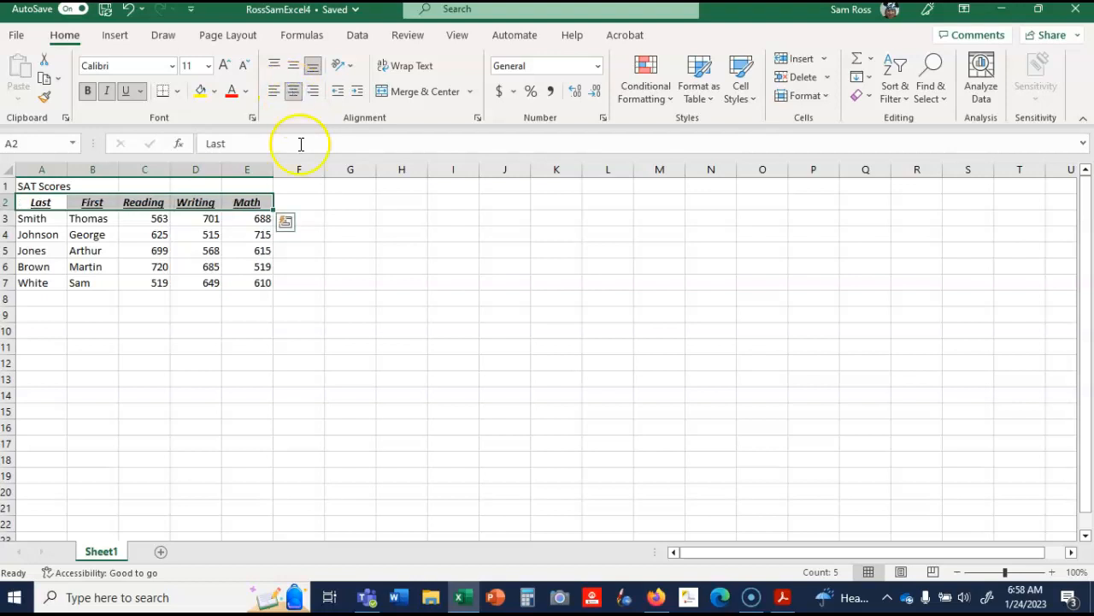
left_click(329, 249)
- Place the workbook beside the lesson PDF and show the PDF's Step 3, Creating Formulas
left_click_drag(767, 21, 1087, 142)
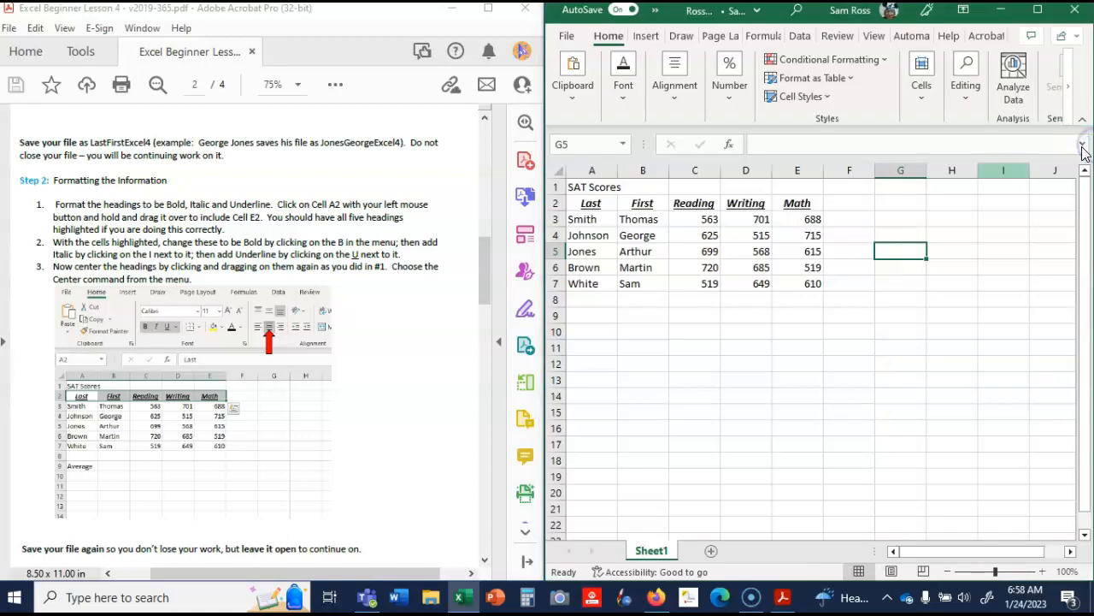
left_click_drag(485, 248, 490, 278)
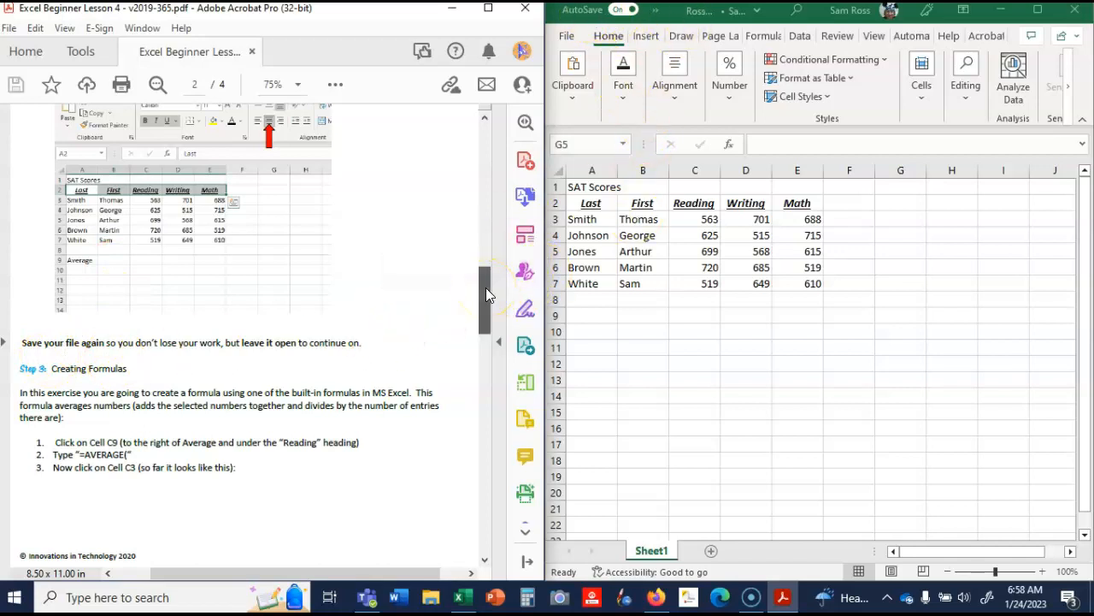
left_click_drag(486, 287, 500, 322)
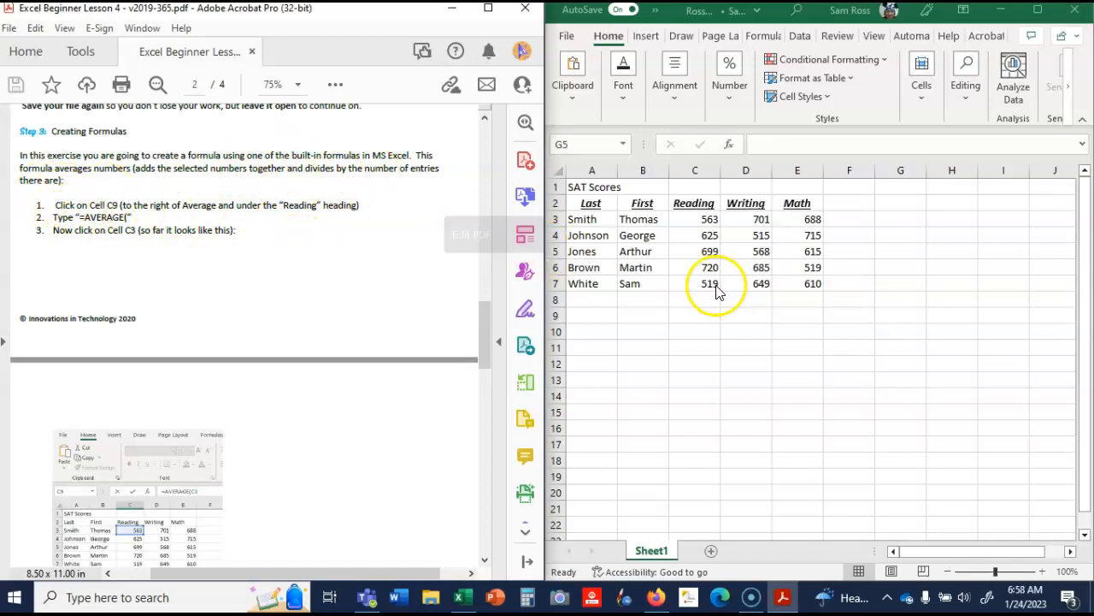
- Enter the formula =AVERAGE(C3:C7) in cell C9 to average the Reading scores
left_click(703, 312)
left_click(705, 313)
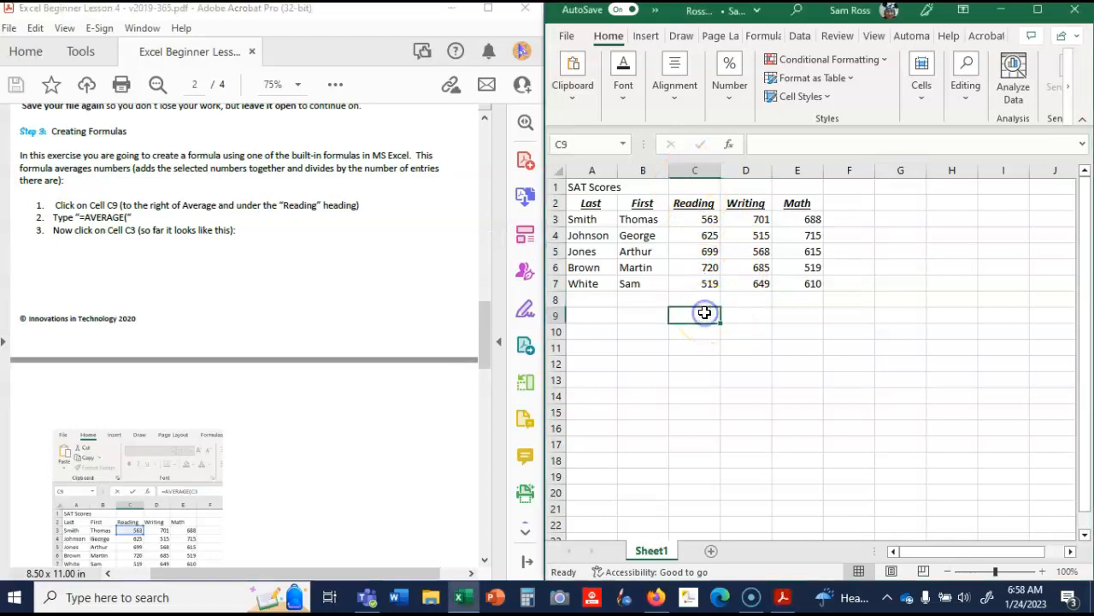
type("=")
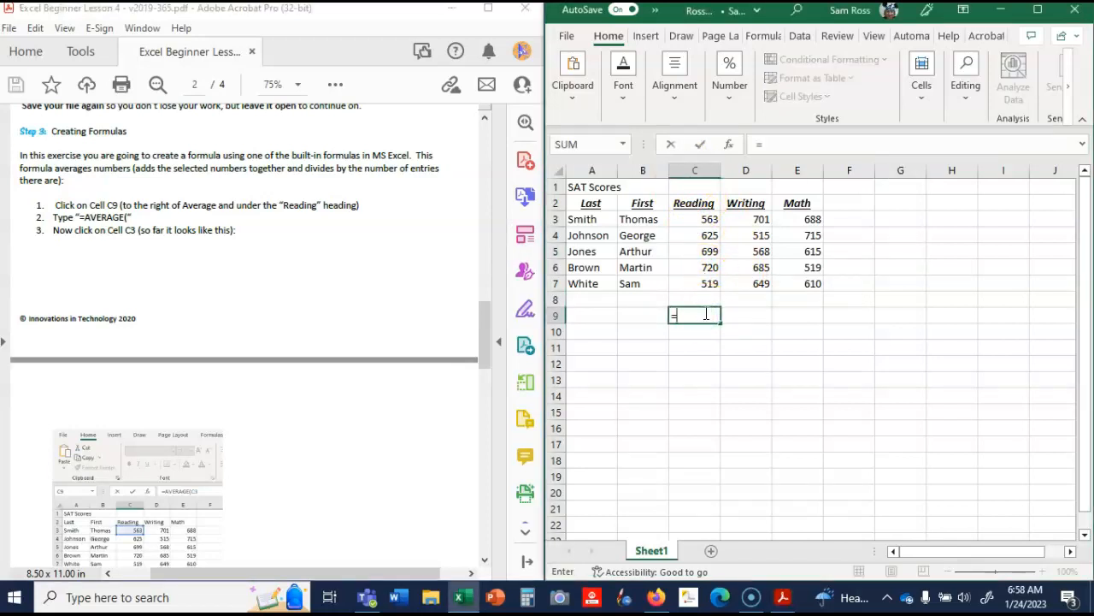
type("average")
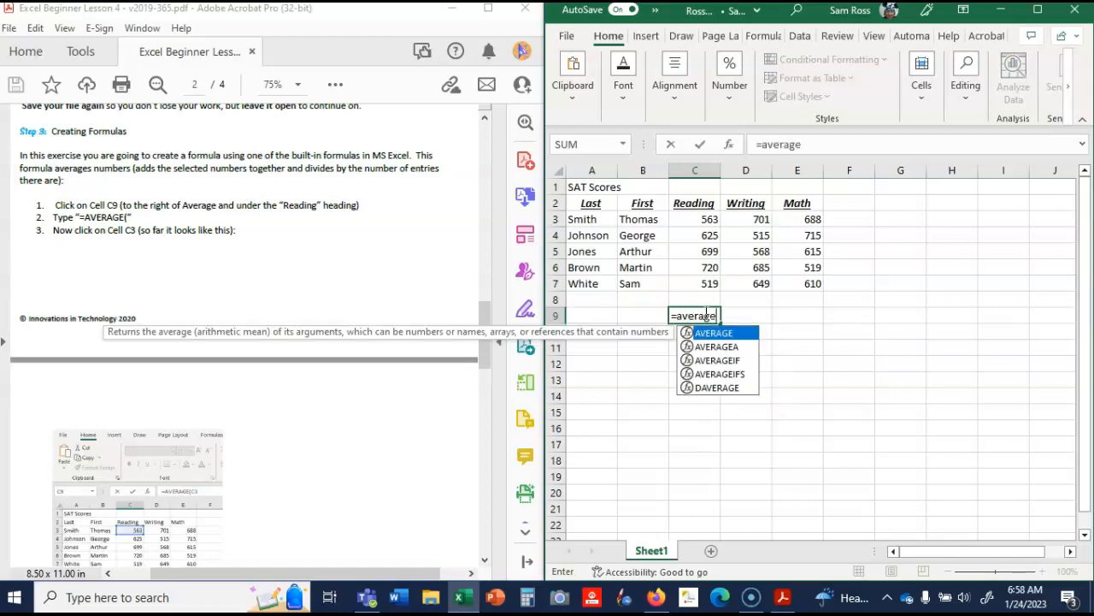
type("(")
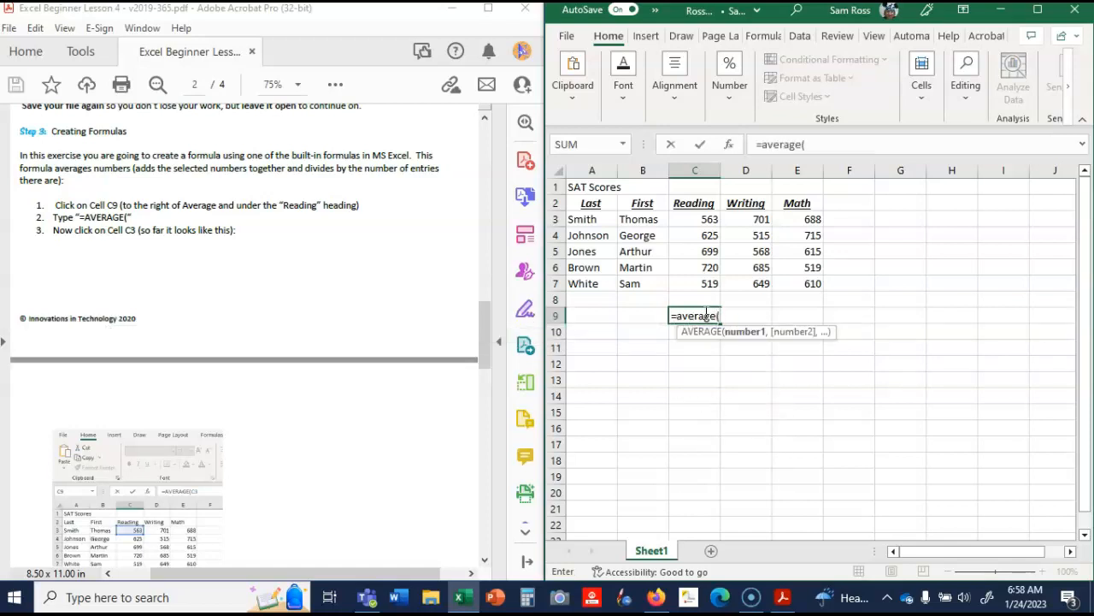
left_click_drag(701, 222, 701, 278)
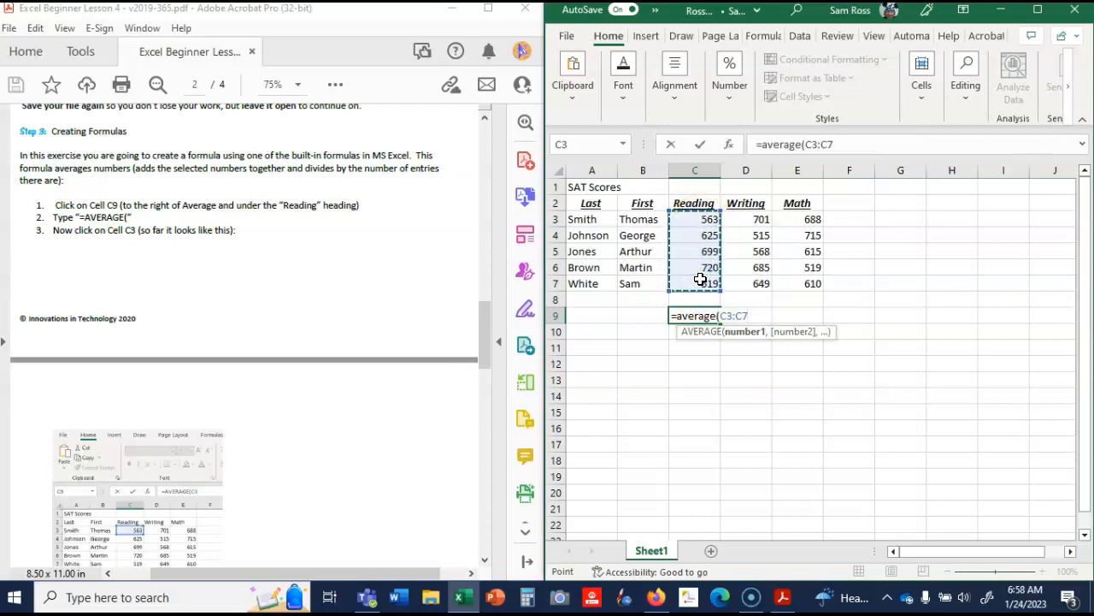
type(")")
key("Return")
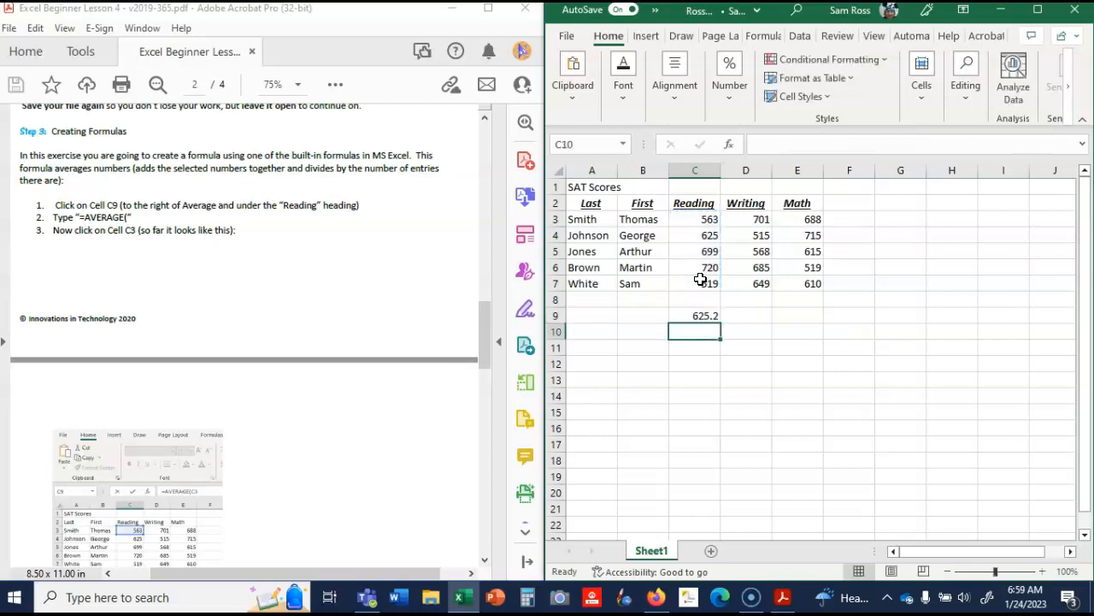
- Check the next formula instruction in the lesson PDF and copy the average formula from cell C9 to cells D9 and E9
left_click_drag(487, 307, 513, 419)
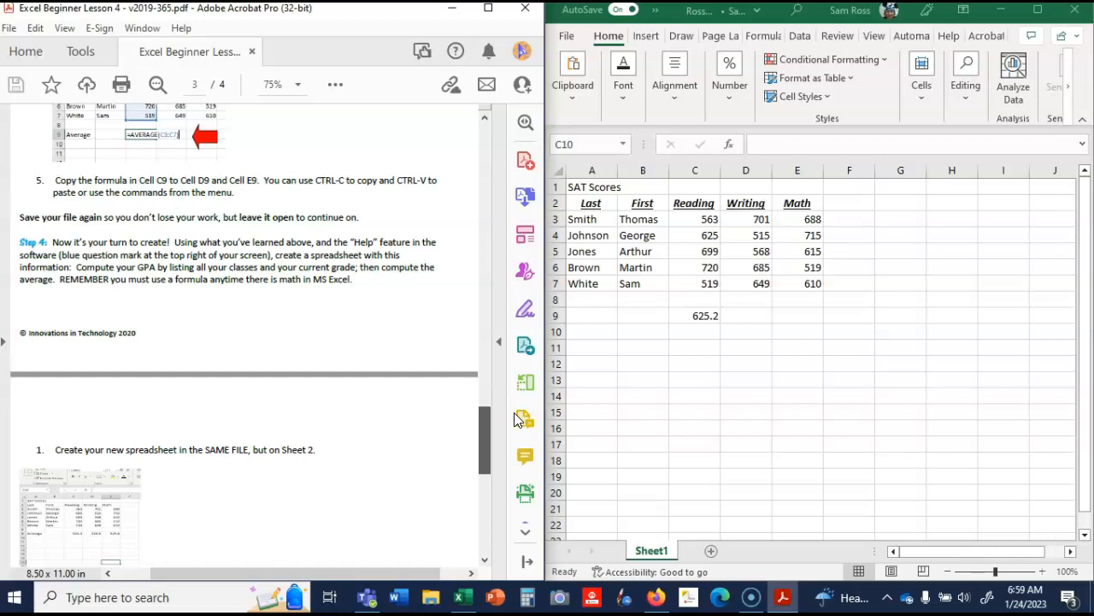
left_click_drag(514, 419, 513, 408)
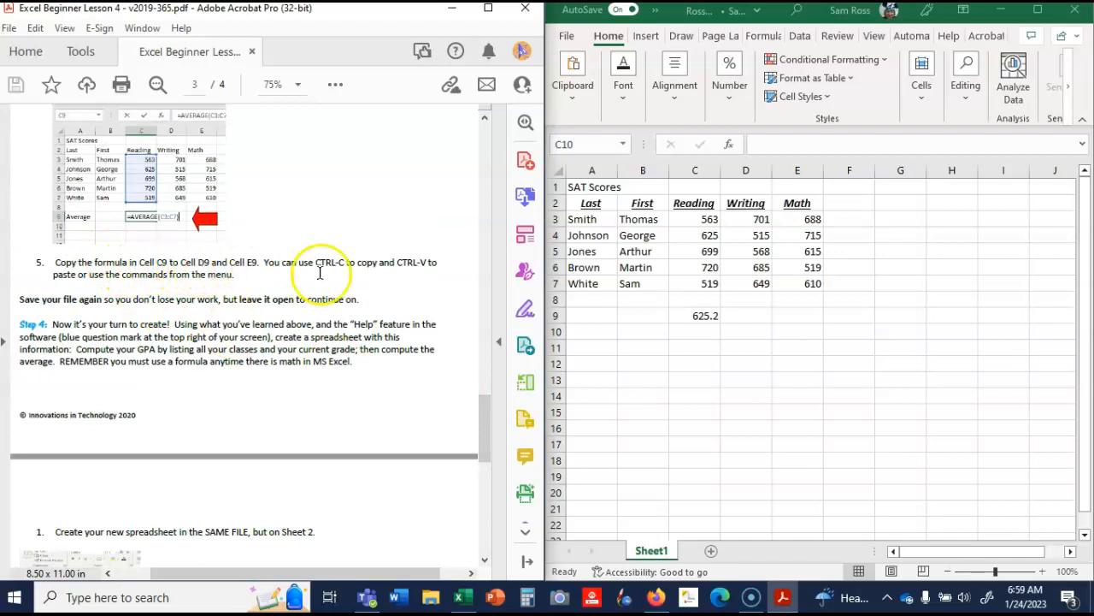
left_click(689, 317)
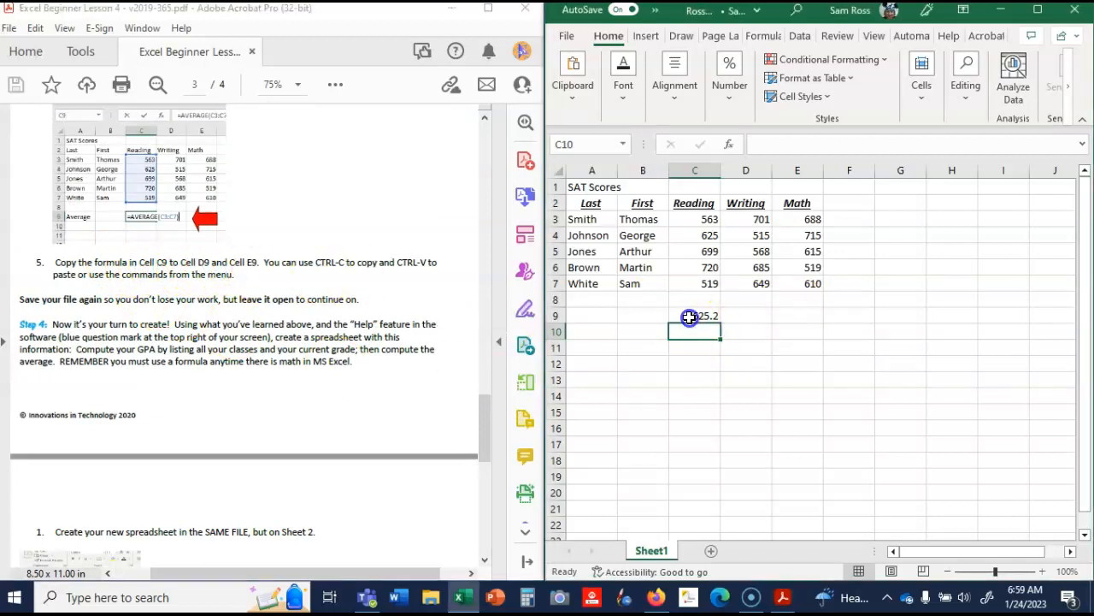
left_click(687, 315)
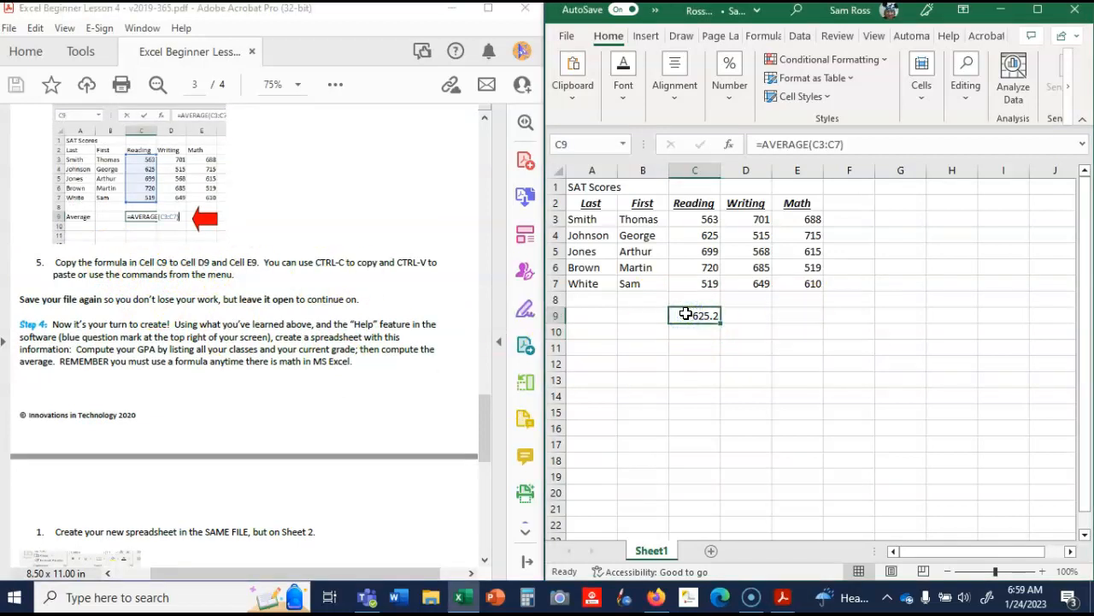
key("ctrl+c")
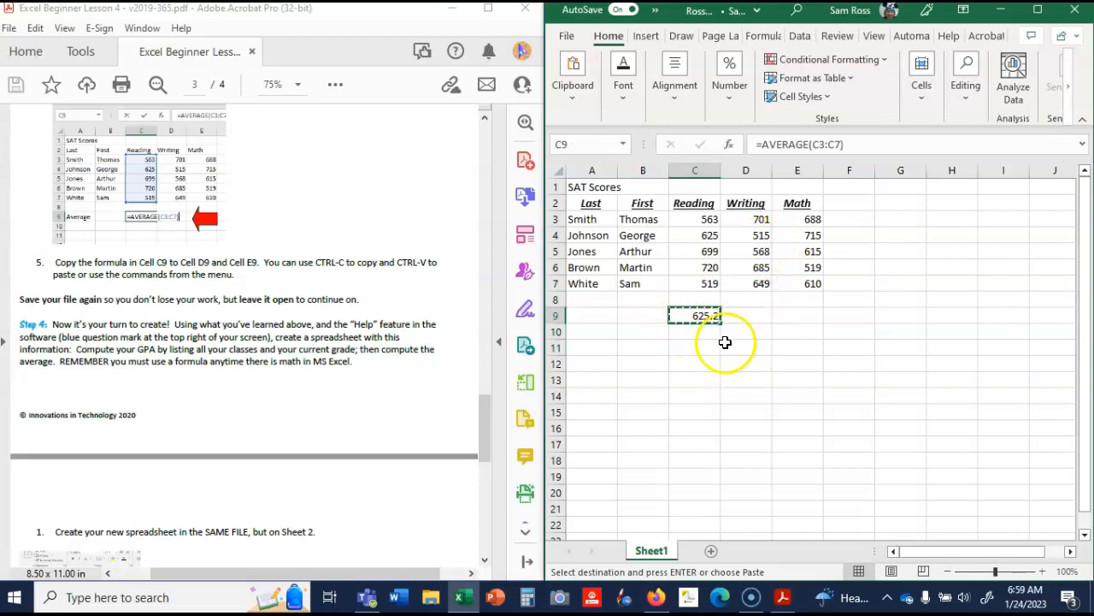
left_click_drag(749, 319, 777, 317)
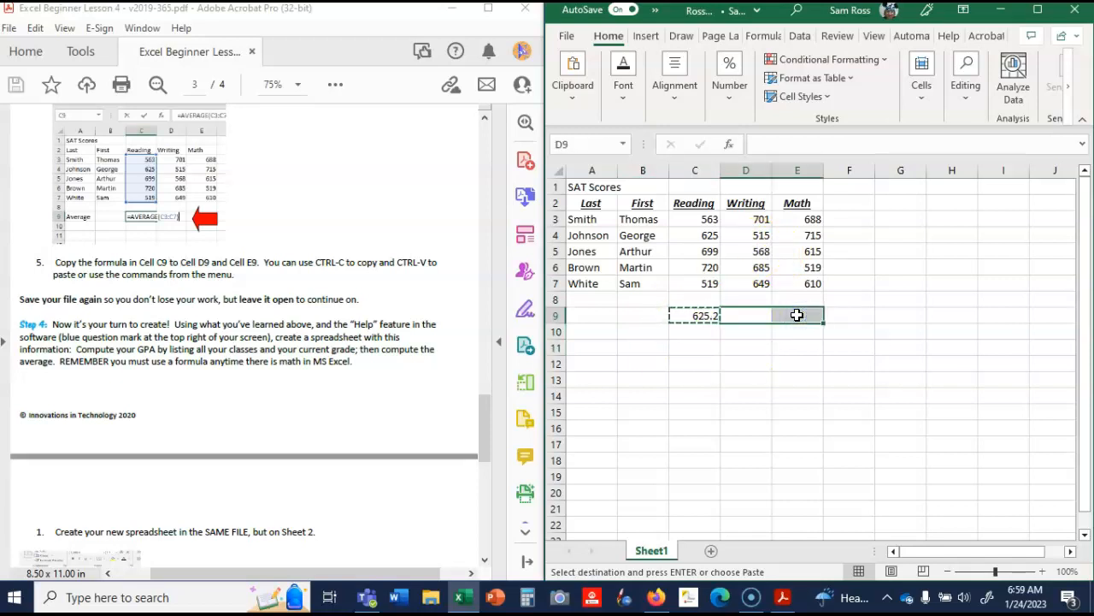
key("ctrl+v")
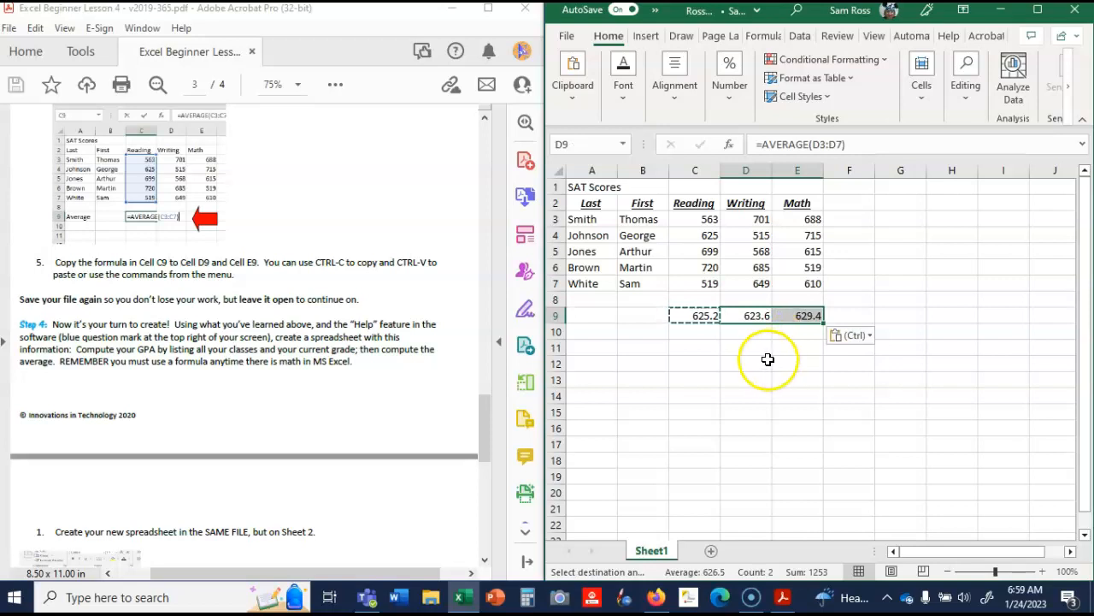
left_click(768, 360)
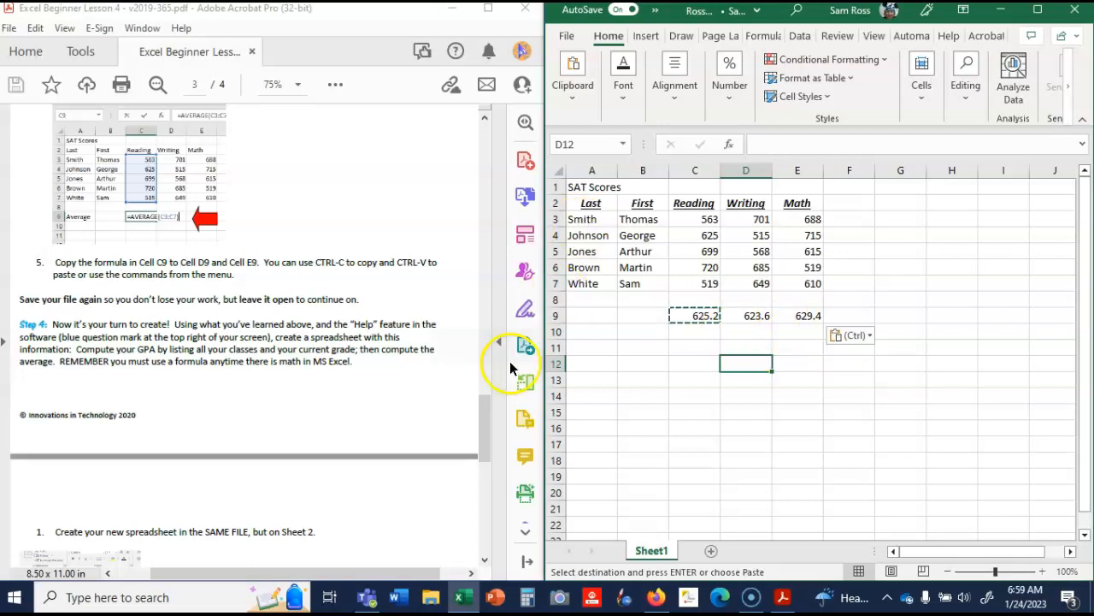
- Read Step 4 in the lesson PDF and add a second worksheet to the workbook for the grades
left_click(485, 405)
left_click_drag(485, 401, 489, 420)
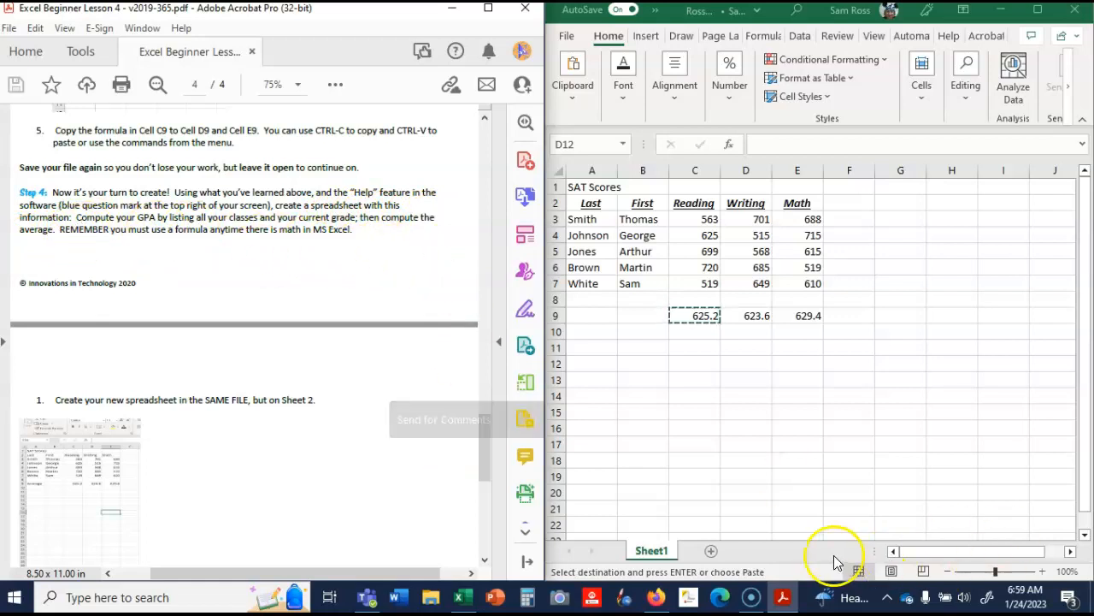
left_click(713, 552)
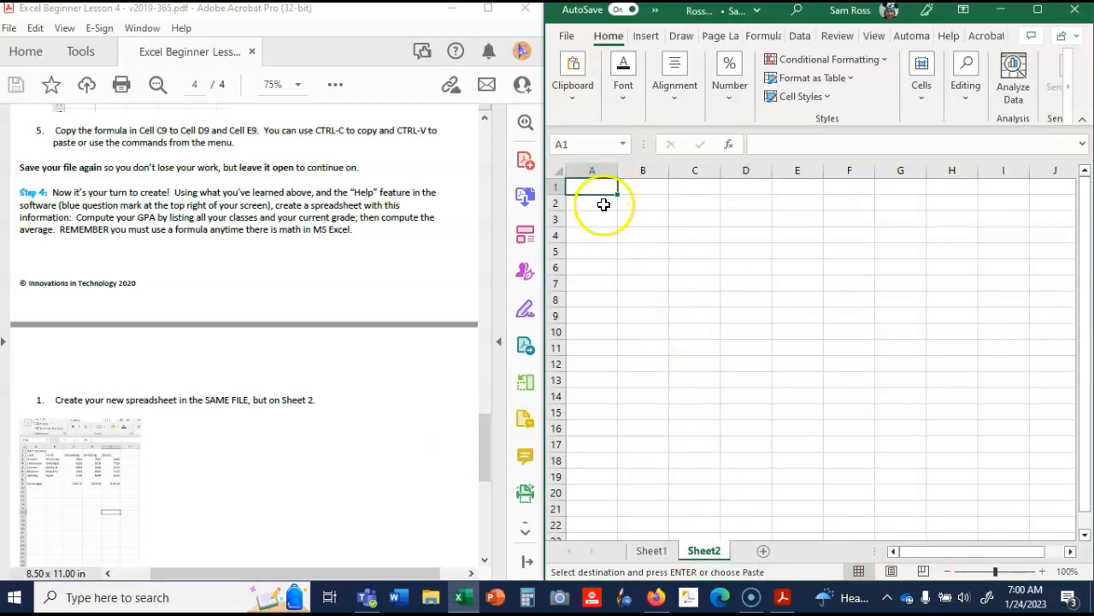
- Enter the column headings Classes in cell A1 and Grade in cell B1 of the new sheet
type("Classes")
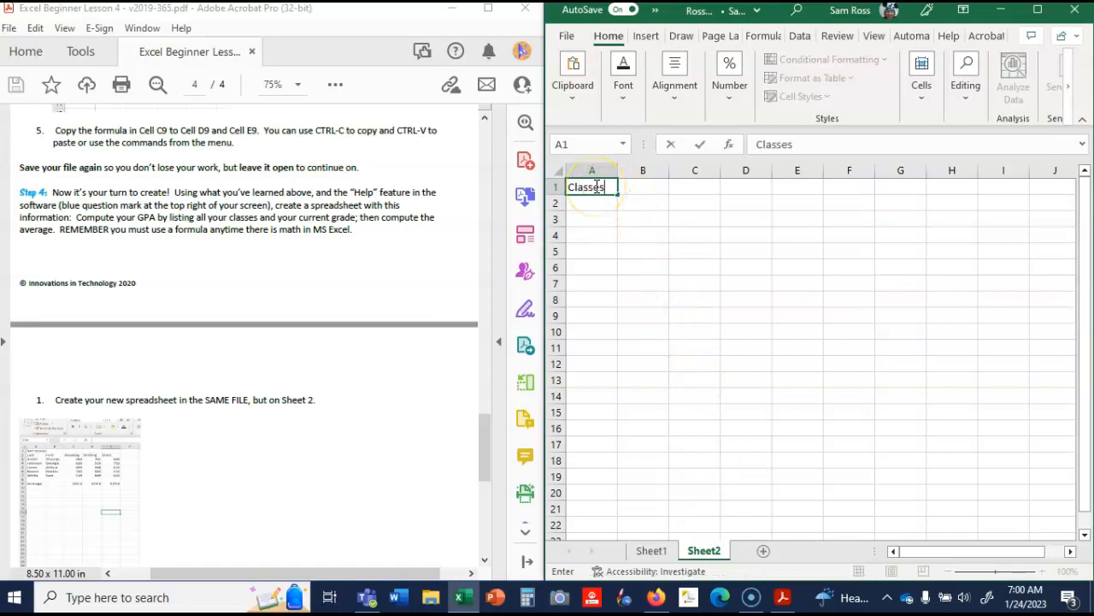
key("Tab")
type("Gra")
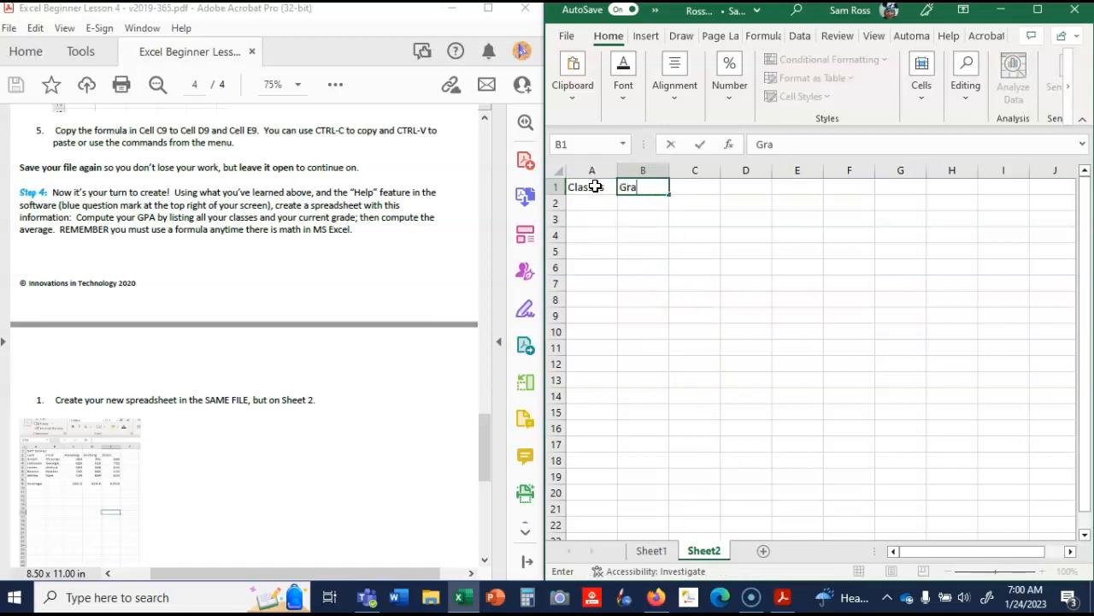
- List the classes Bible, Science, Math, ELA and History in cells A2 to A6
left_click(587, 203)
type("Bible")
key("Return")
type("Science")
key("Return")
type("Math")
key("Return")
type("E")
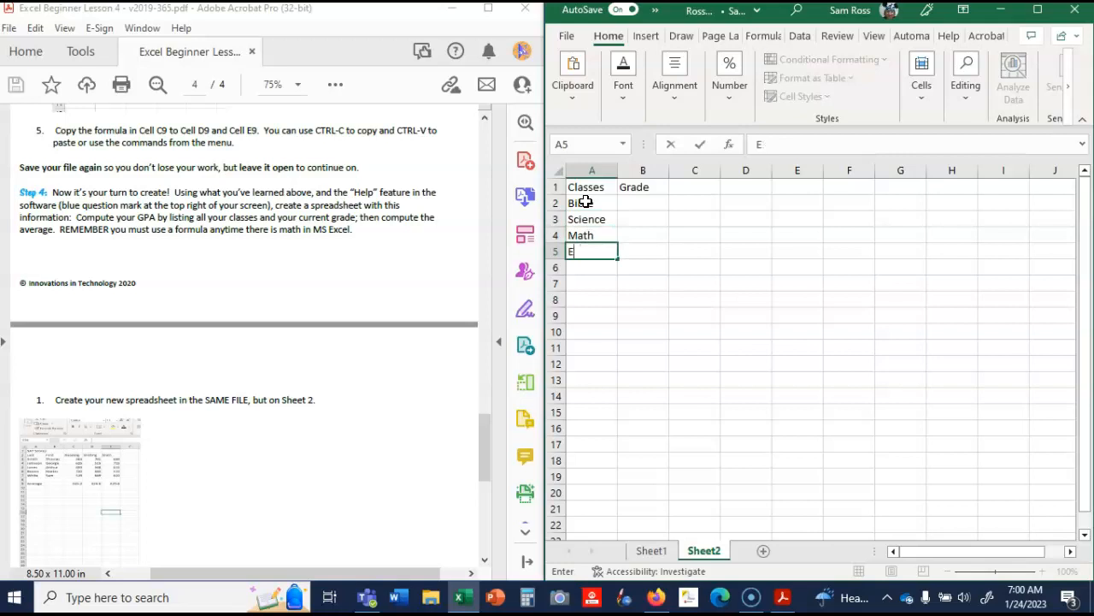
type("KA")
key("Return")
type("H")
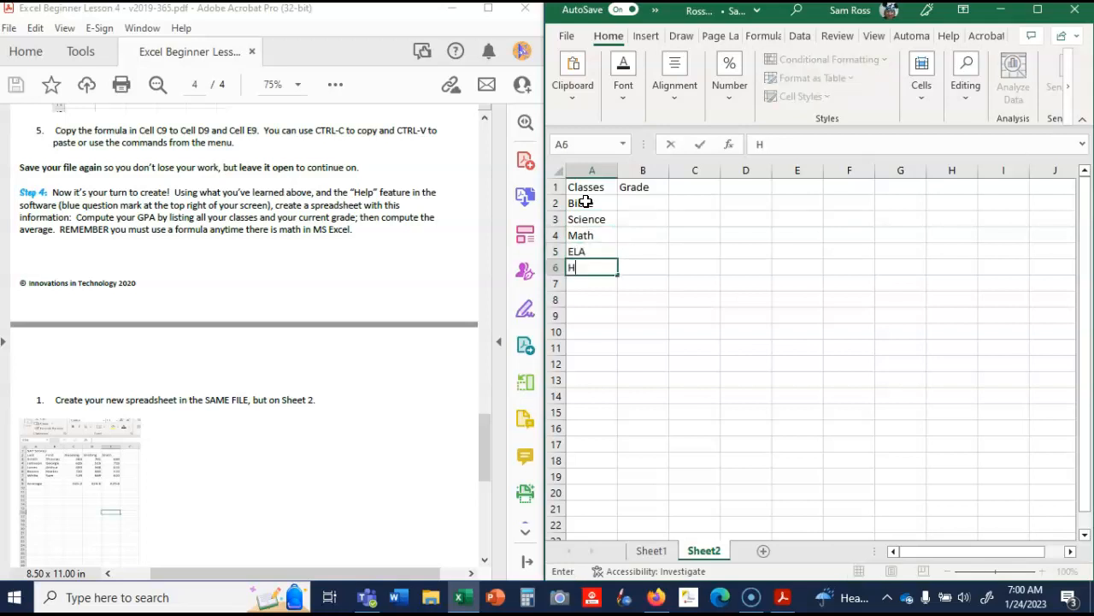
type("istory")
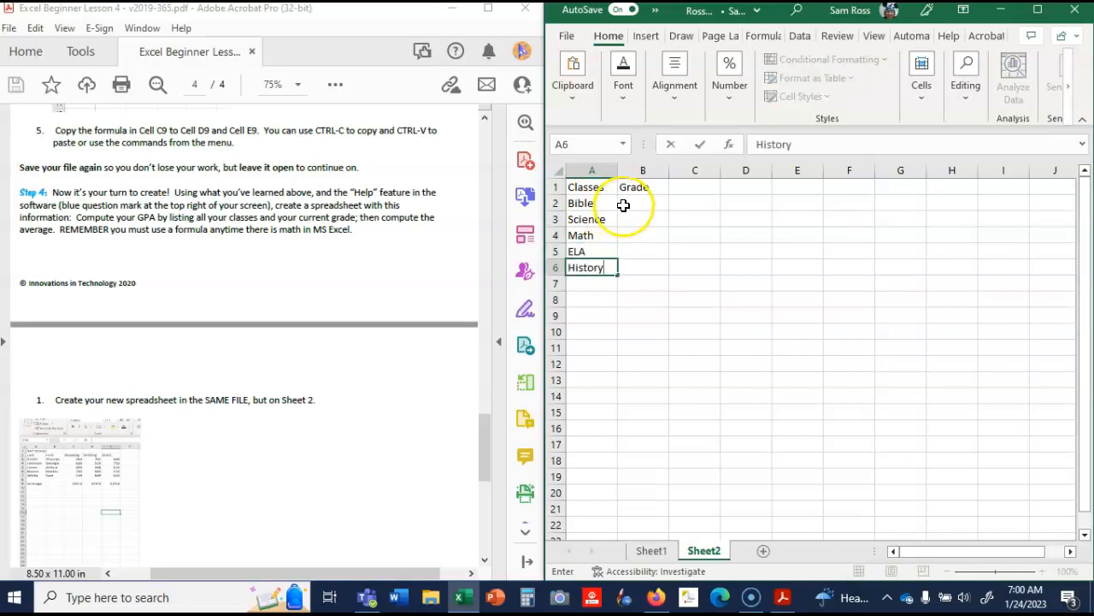
- Enter the grades 80, 96, 76, 85 and 92 in cells B2 to B6 beside the classes
left_click(626, 206)
type("80")
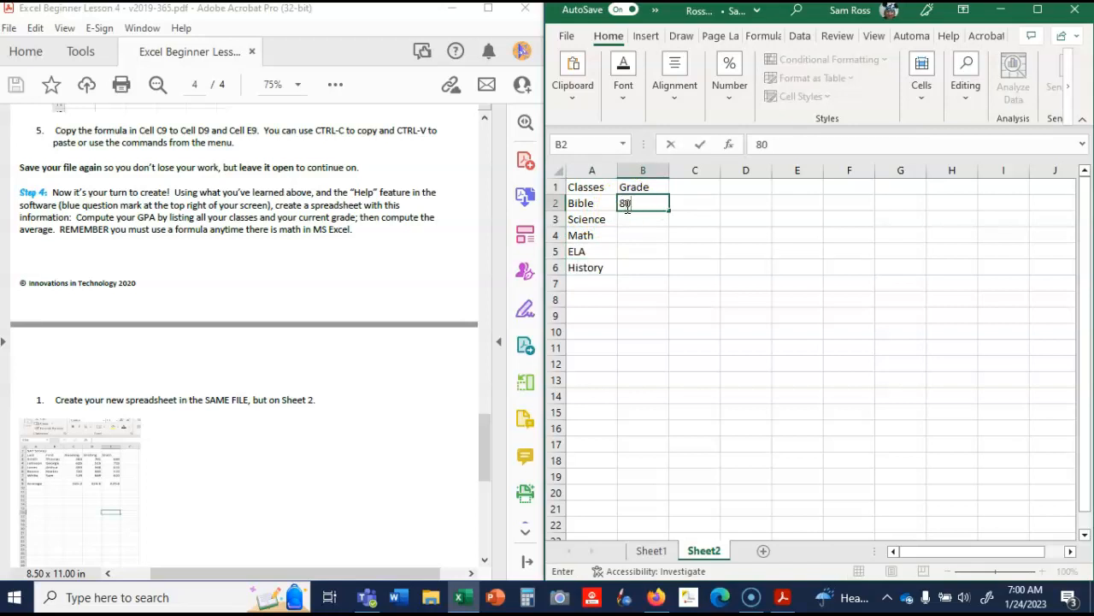
key("Return")
type("96")
key("Return")
type("7")
left_click(626, 206)
key("Return")
key("Return")
type("76")
key("Return")
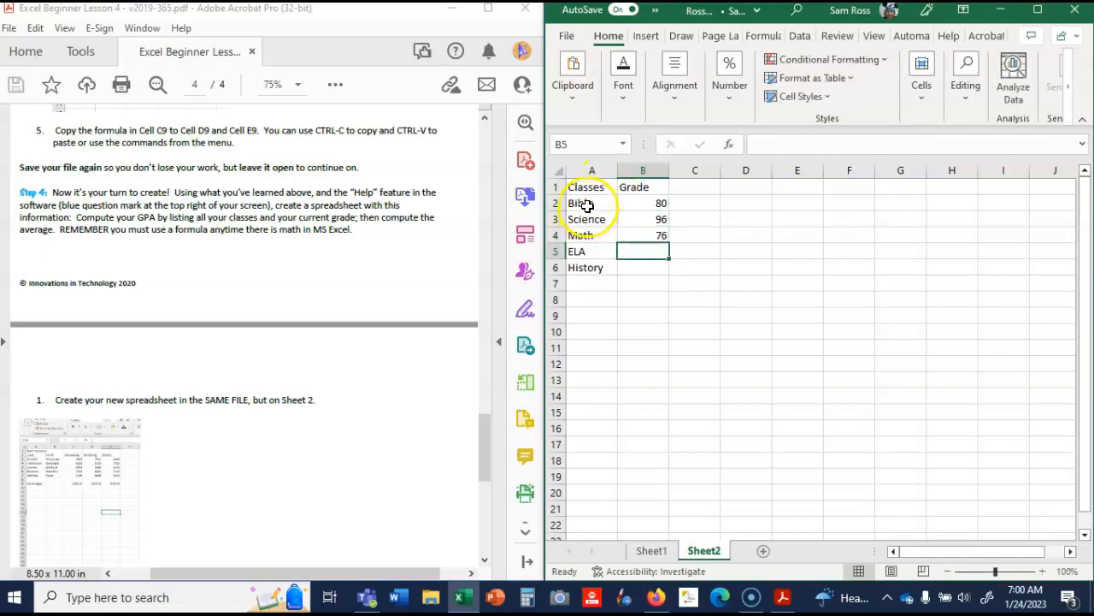
type("85")
key("Return")
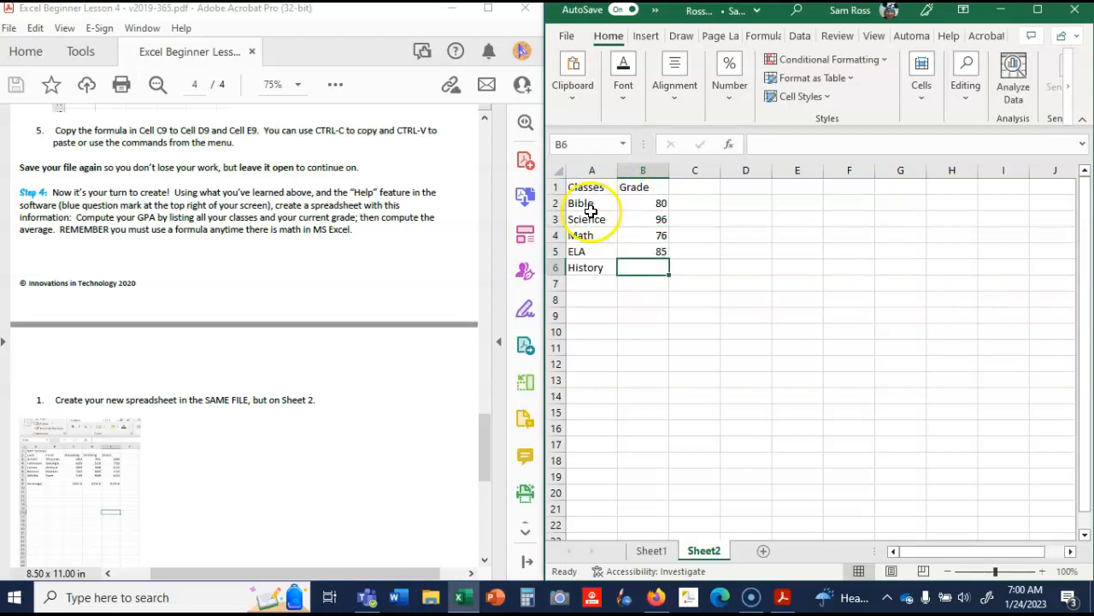
type("92")
key("Return")
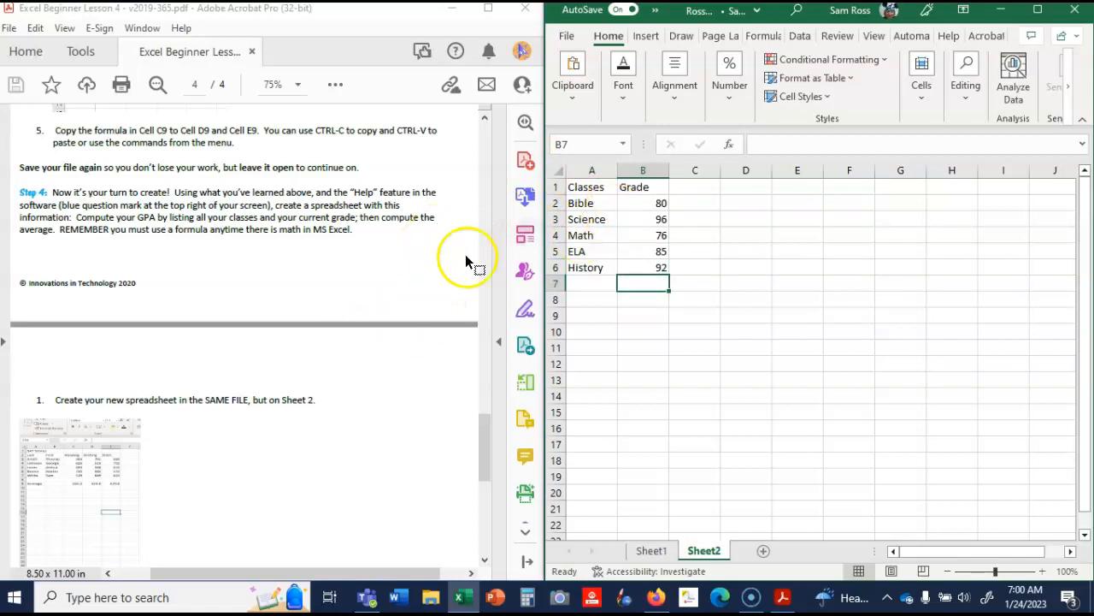
- Check the remaining Step 4 requirements in the lesson PDF and enter =AVERAGE(B2:B6) in cell B7 for the grades
left_click_drag(485, 442, 491, 481)
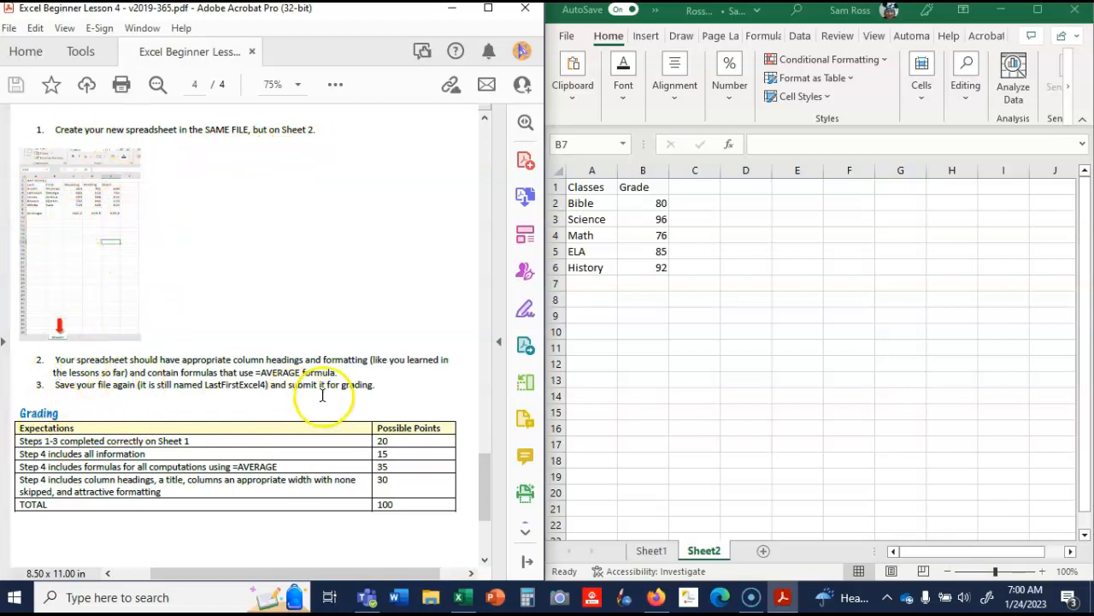
left_click(650, 285)
type("=")
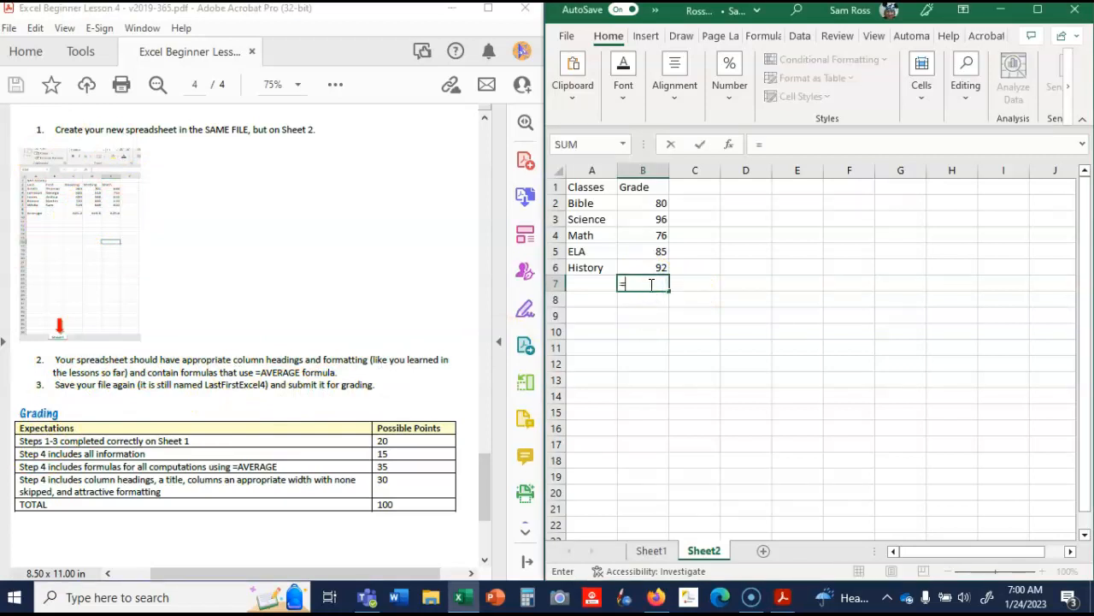
type("averag")
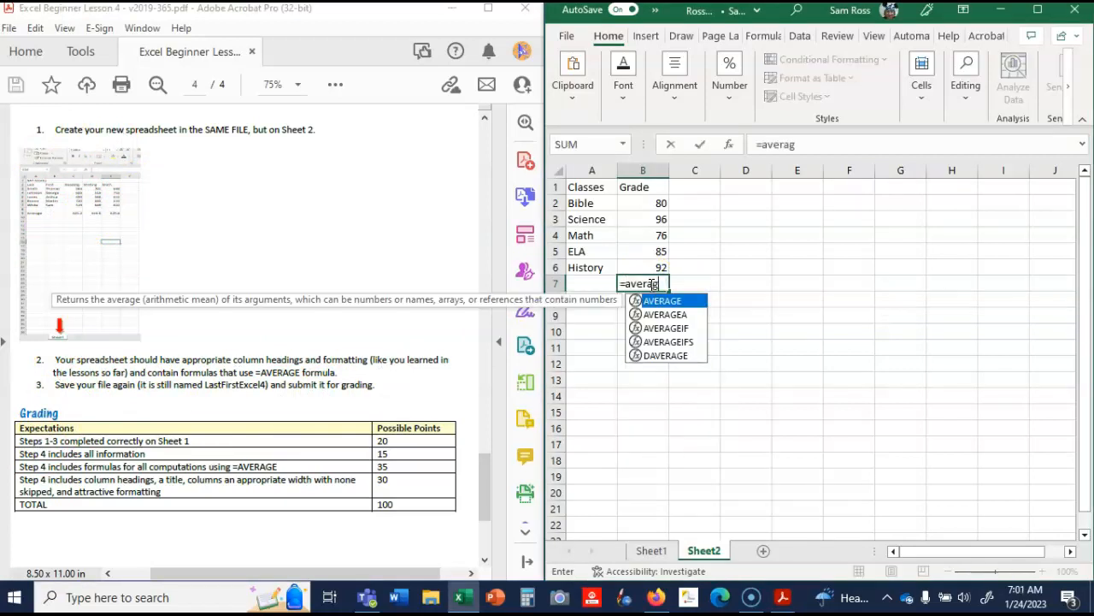
type("e(")
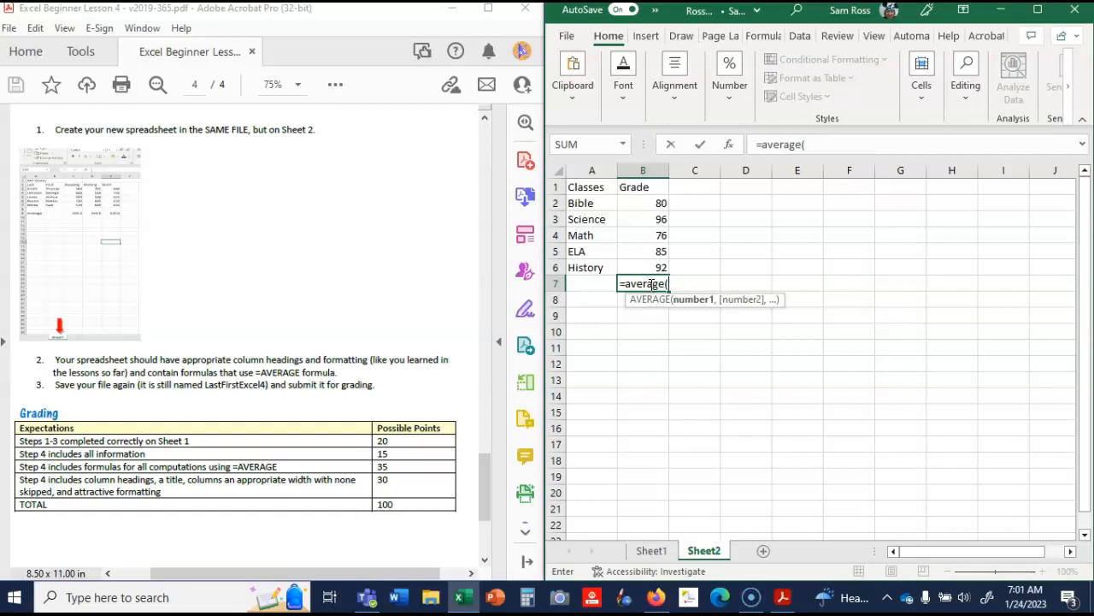
left_click_drag(642, 203, 647, 265)
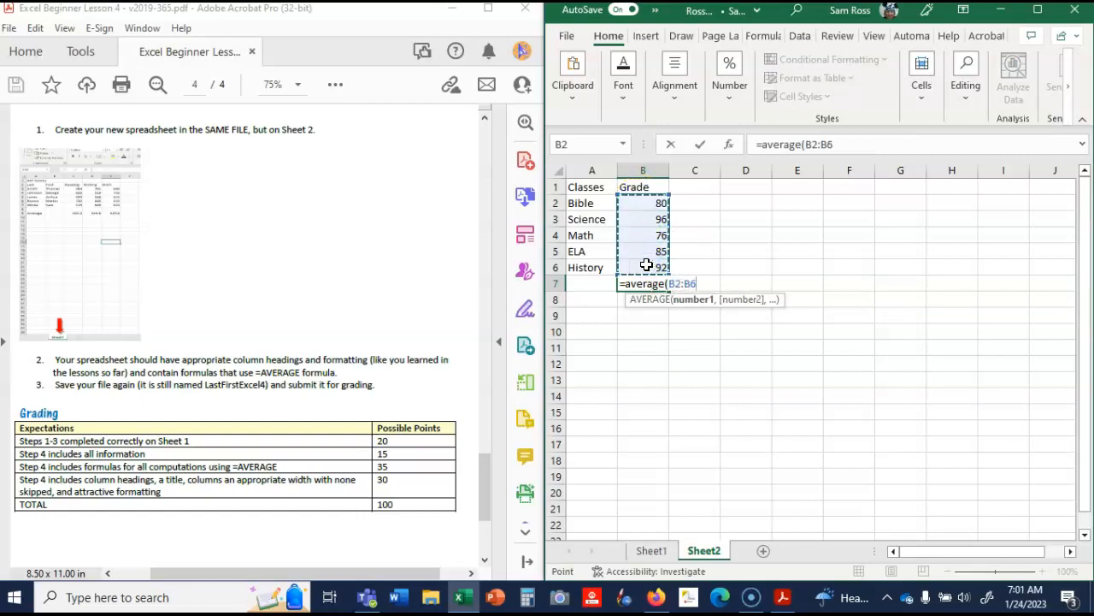
type(")")
key("Return")
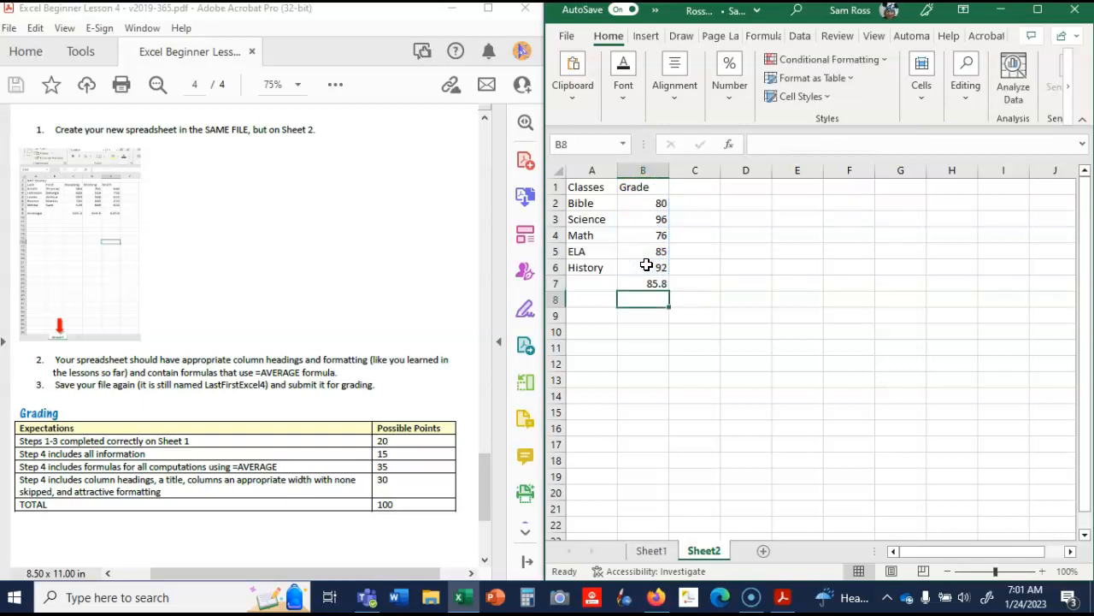